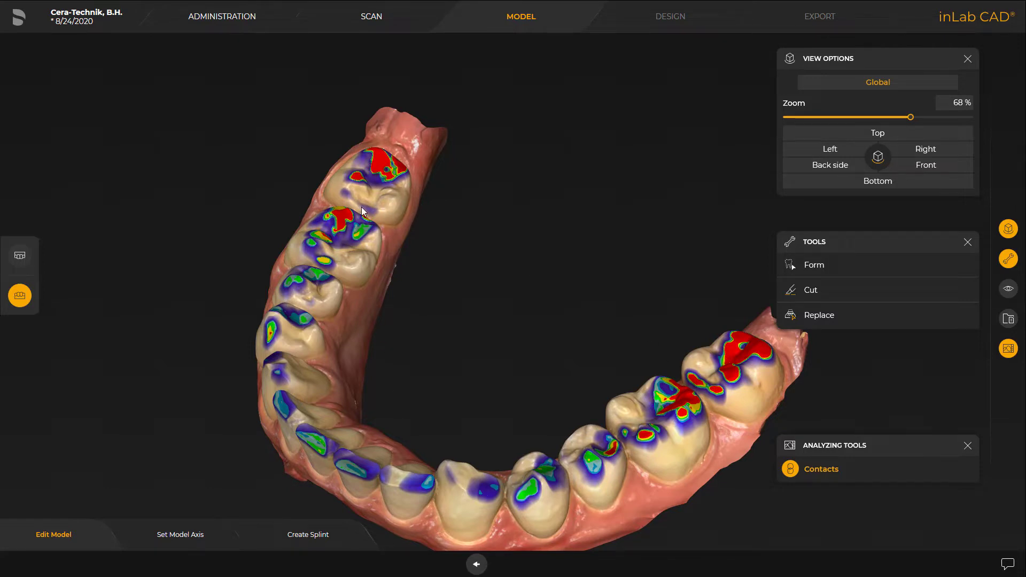
Step: Turn off the contact display on the lower jaw and inspect the occlusal surfaces
left_click(791, 471)
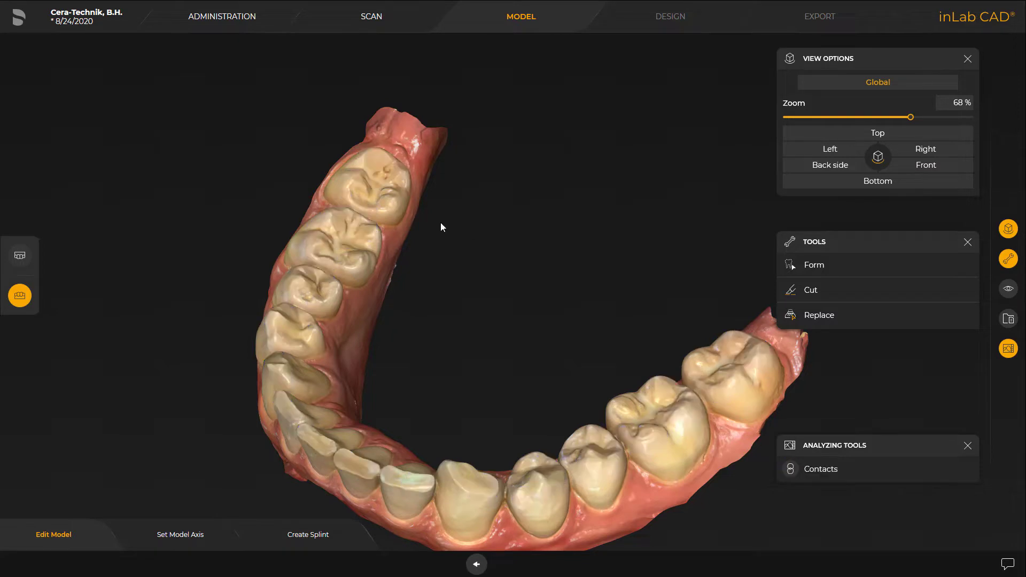
scroll(398, 214, "up", 2)
middle_click_drag(419, 197, 254, 235)
scroll(369, 235, "up", 2)
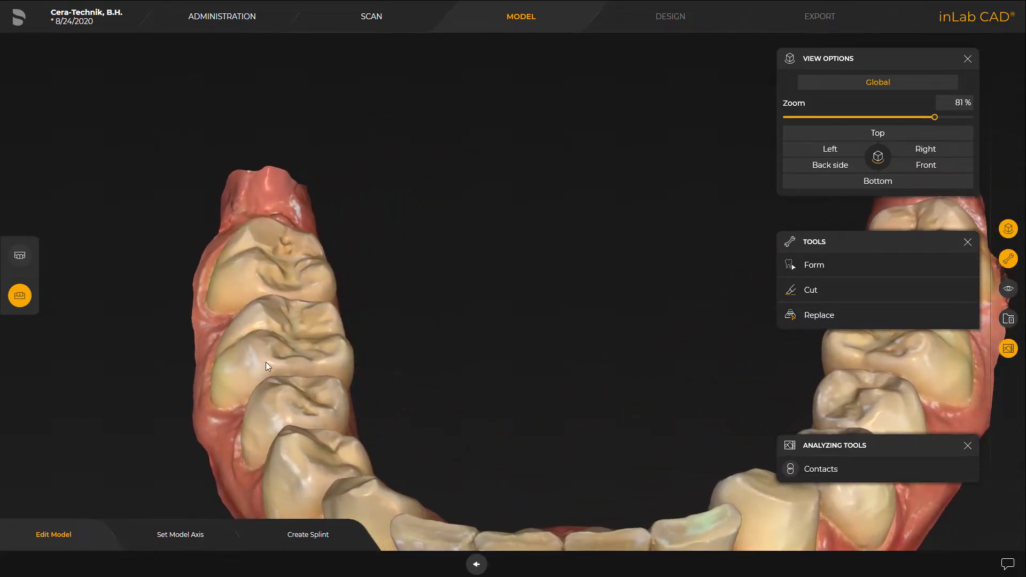
scroll(278, 367, "down", 3)
middle_click_drag(265, 361, 371, 429)
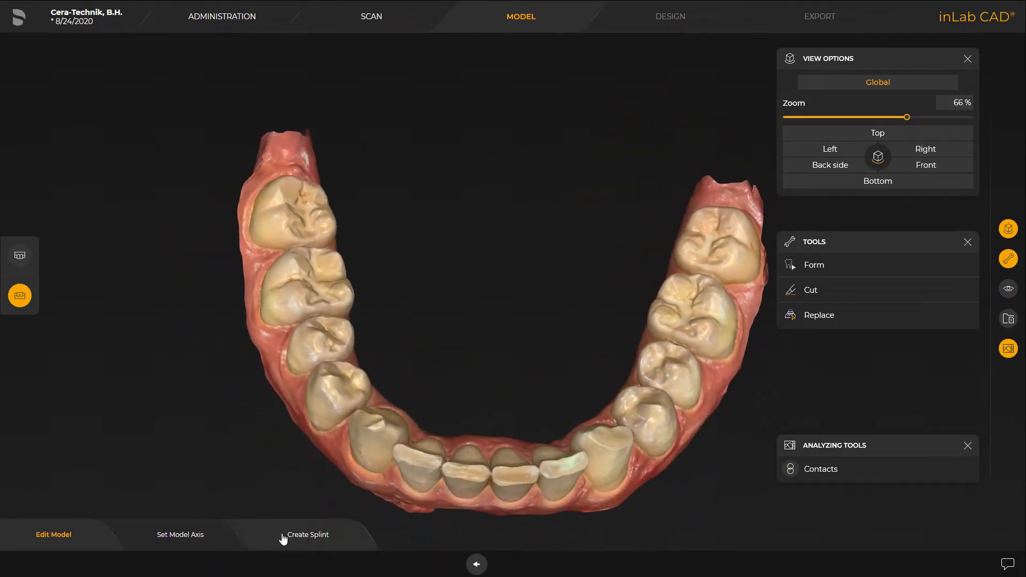
Step: Set the model axis by moving the lower jaw onto the arch template and adjusting its placement in the side view
left_click(199, 537)
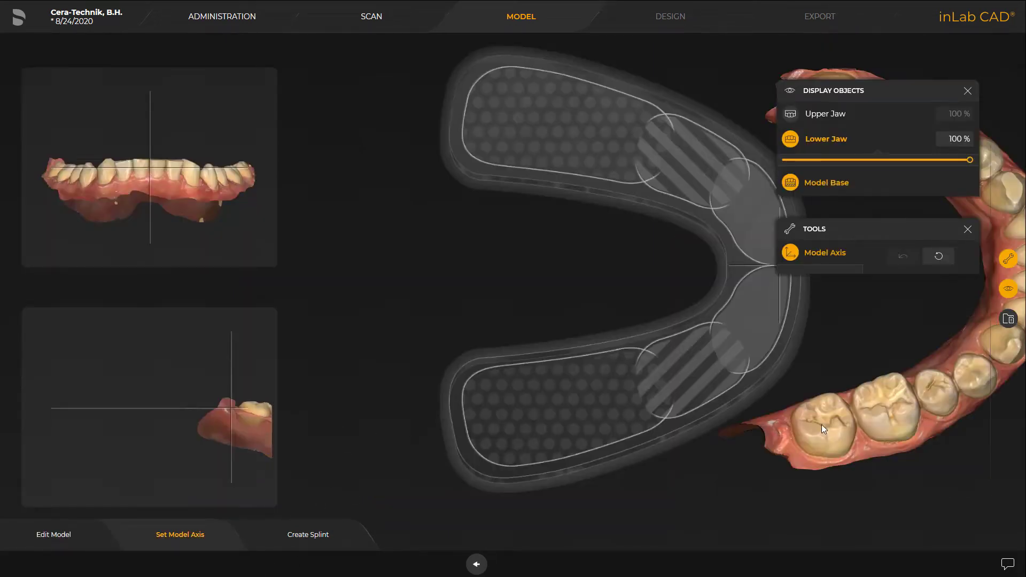
left_click_drag(822, 425, 549, 427)
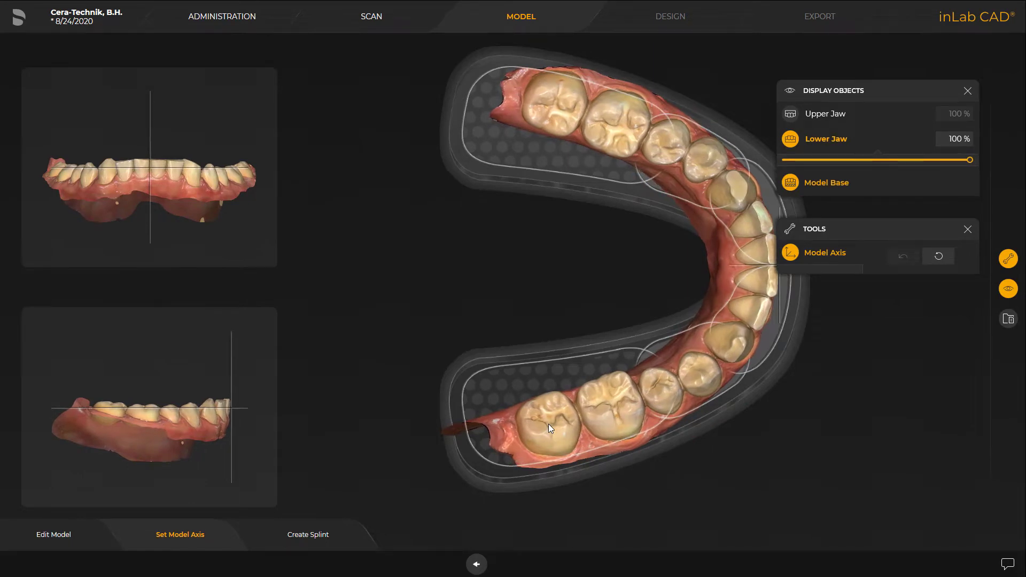
left_click_drag(197, 429, 219, 423)
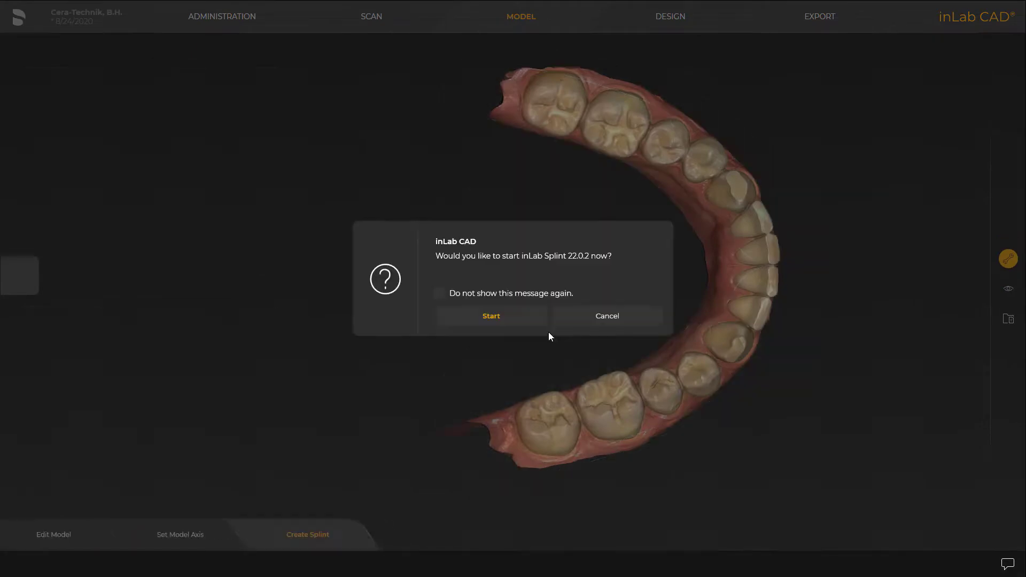
Step: Start inLab Splint 22.0.2 and define the lower jaw's insertion axis with an undercut clearance of 0.00 mm
left_click(507, 321)
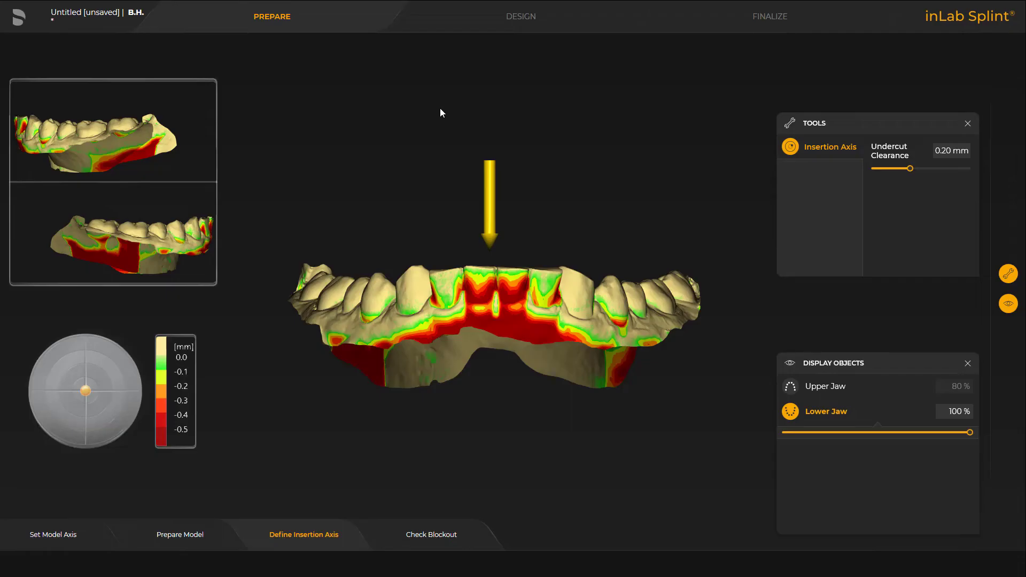
scroll(441, 113, "down", 1)
left_click_drag(429, 140, 434, 159)
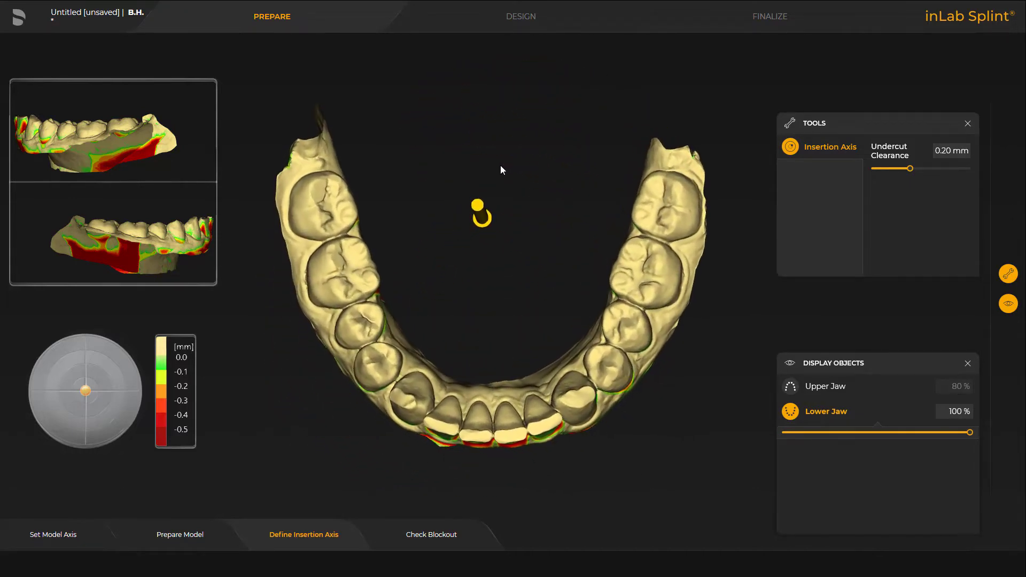
left_click_drag(501, 170, 530, 183)
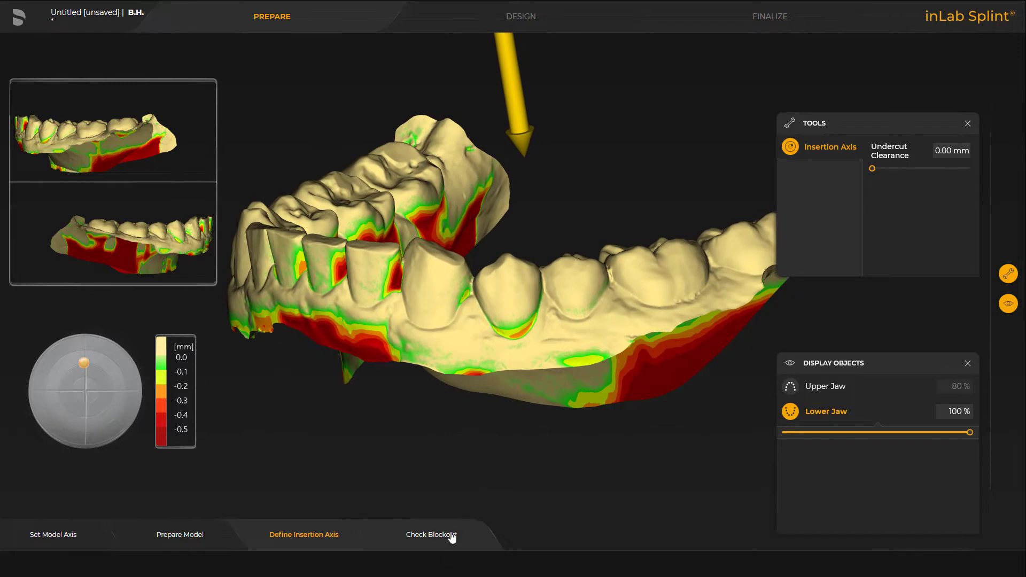
Step: Open the blockout check and hide the upper jaw to expose the blocked-out lower teeth
left_click(431, 535)
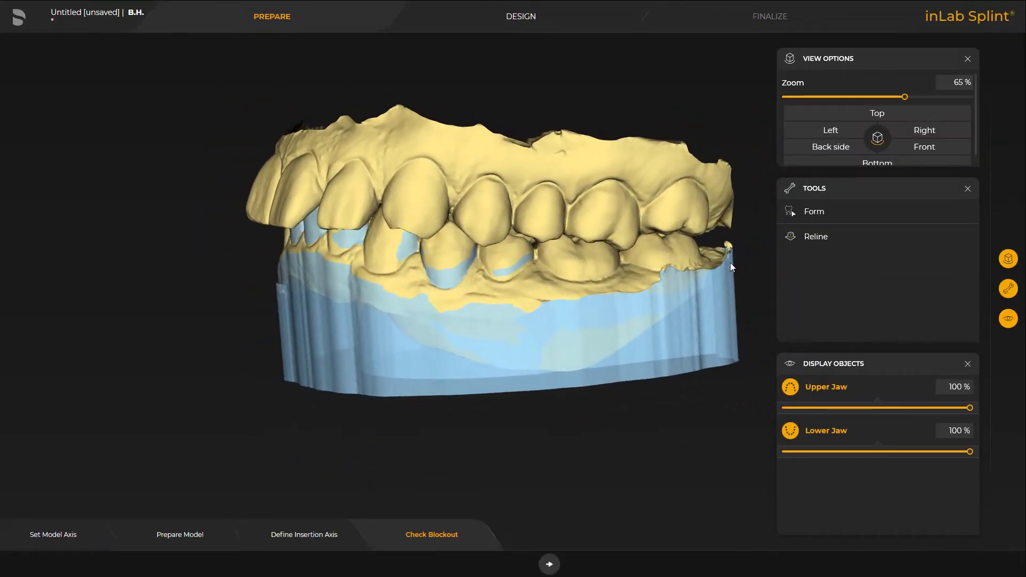
left_click(791, 388)
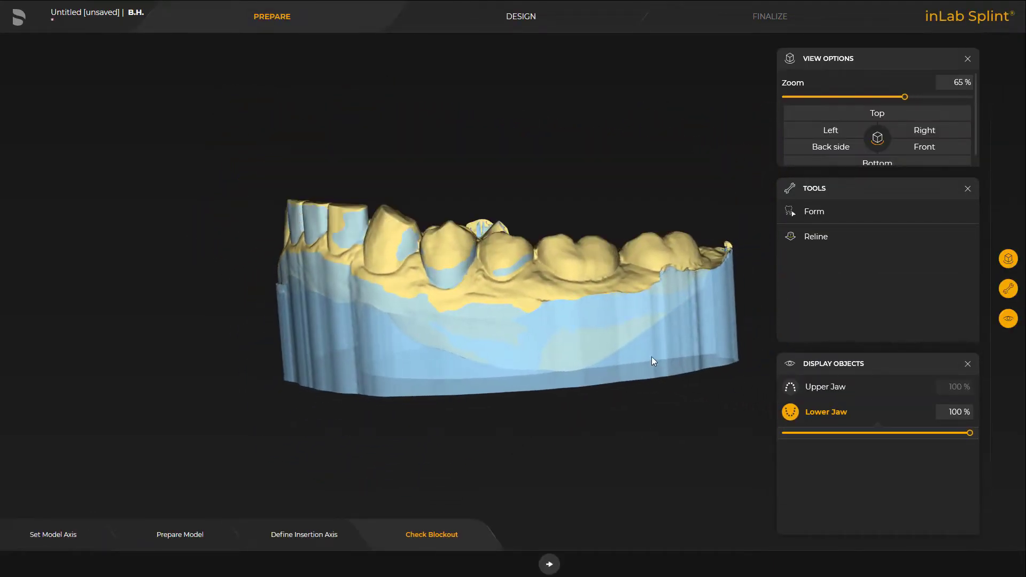
scroll(652, 357, "up", 8)
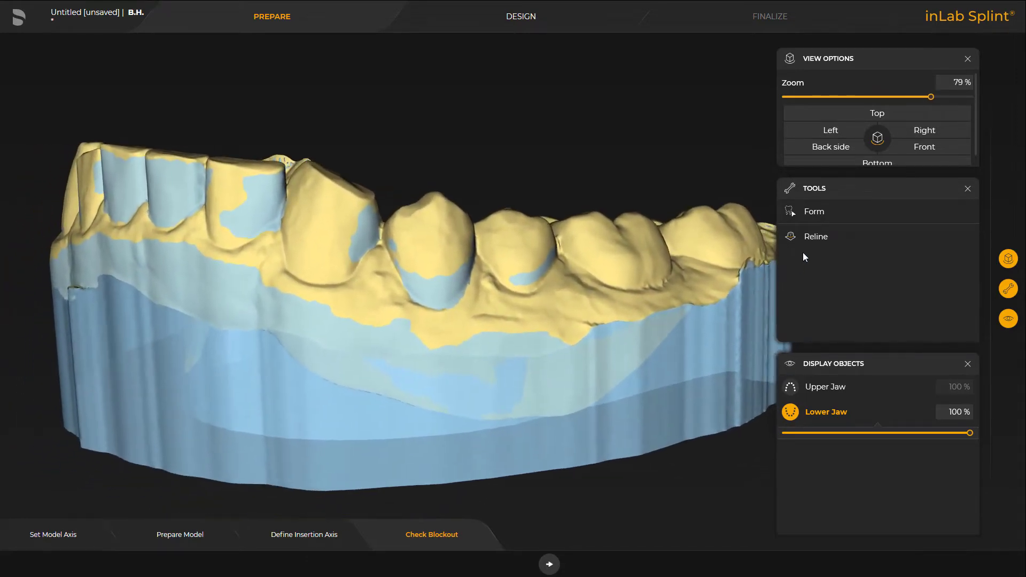
Step: Remove blockout from the outer surface of the first premolar behind the canine using the Form tool's Remove mode at 2.60 mm
left_click(805, 237)
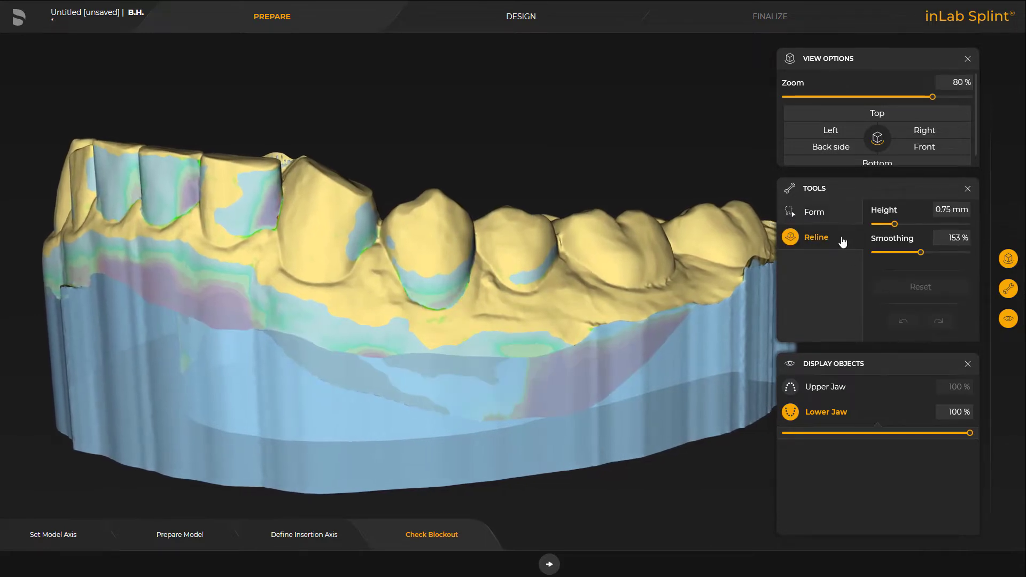
left_click(807, 212)
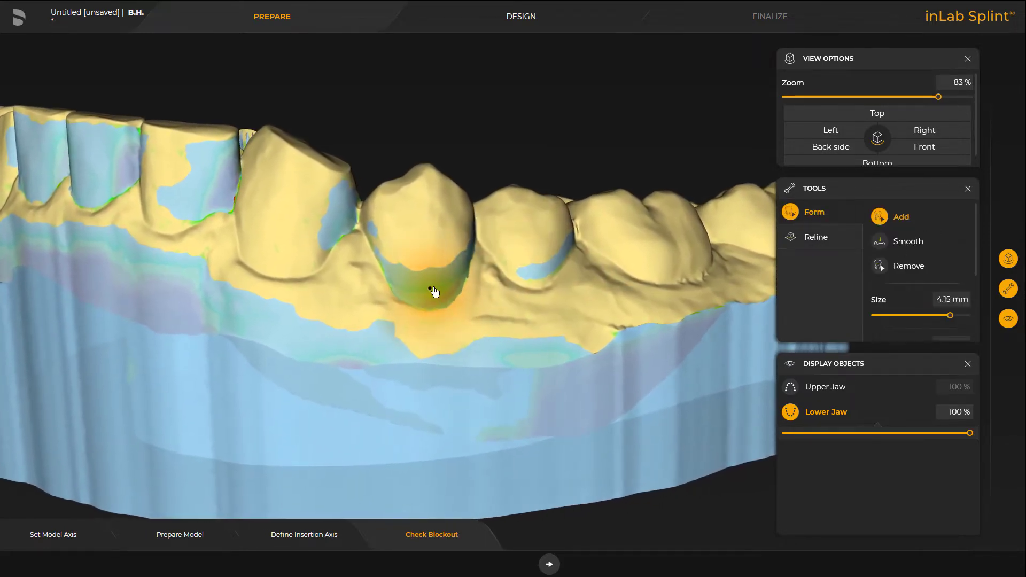
scroll(435, 293, "down", 5)
scroll(447, 348, "up", 2)
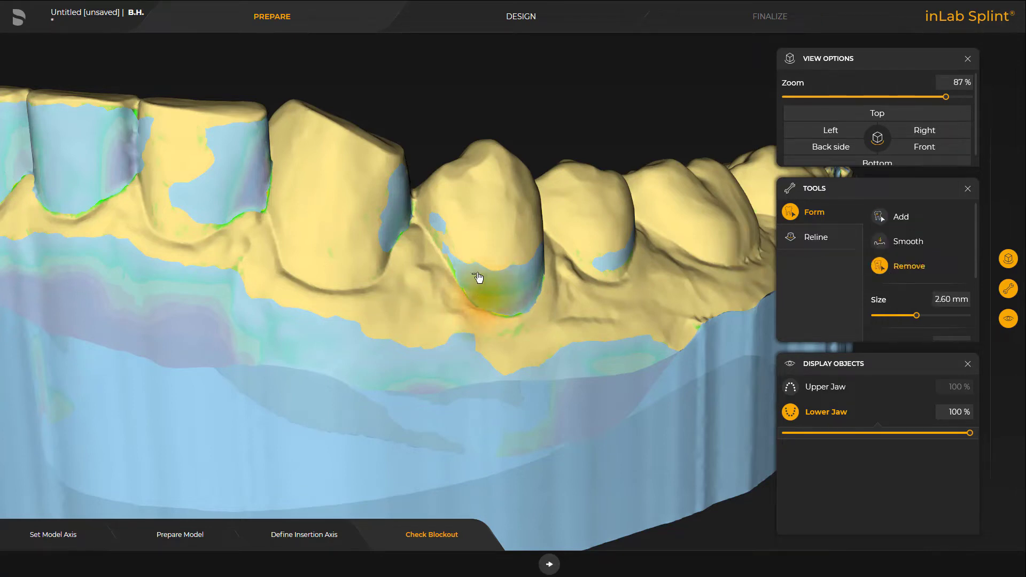
left_click_drag(492, 289, 515, 293)
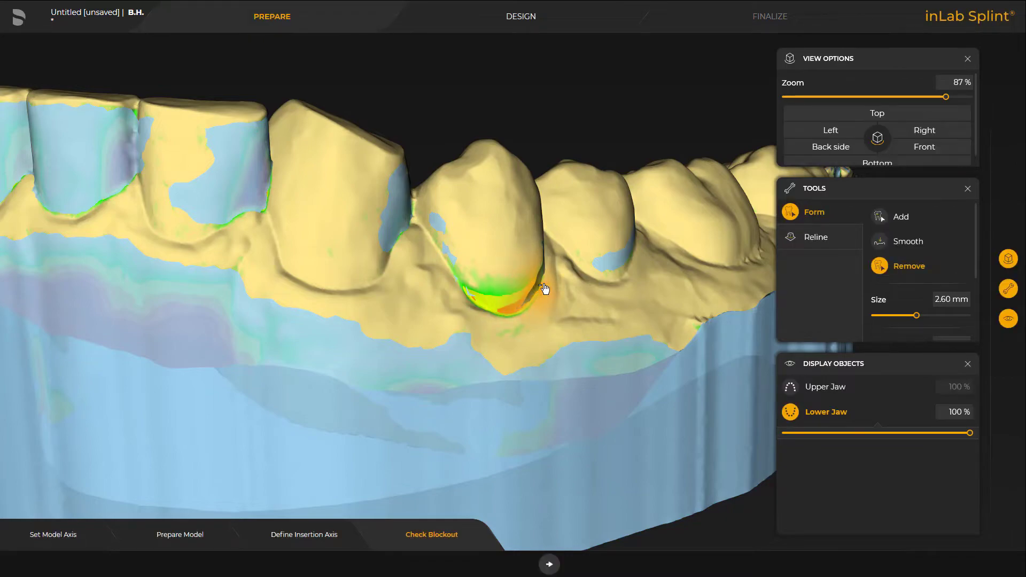
Step: Remove blockout from the inner surfaces of the two molars on the same side with a 1.90 mm brush
middle_click_drag(612, 276, 503, 294)
middle_click_drag(620, 299, 486, 361)
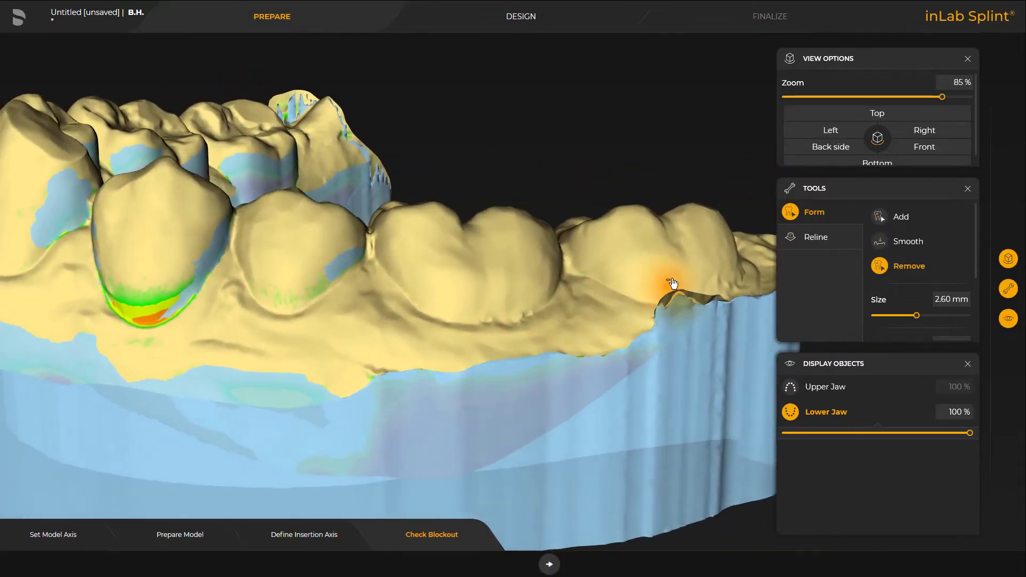
mouse_move(673, 287)
middle_mouse_down()
mouse_move(434, 341)
mouse_move(337, 380)
mouse_move(259, 278)
mouse_move(277, 233)
middle_mouse_up()
mouse_move(277, 233)
left_mouse_down()
mouse_move(230, 222)
mouse_move(328, 211)
mouse_move(318, 228)
mouse_move(240, 229)
mouse_move(337, 229)
mouse_move(287, 243)
left_mouse_up()
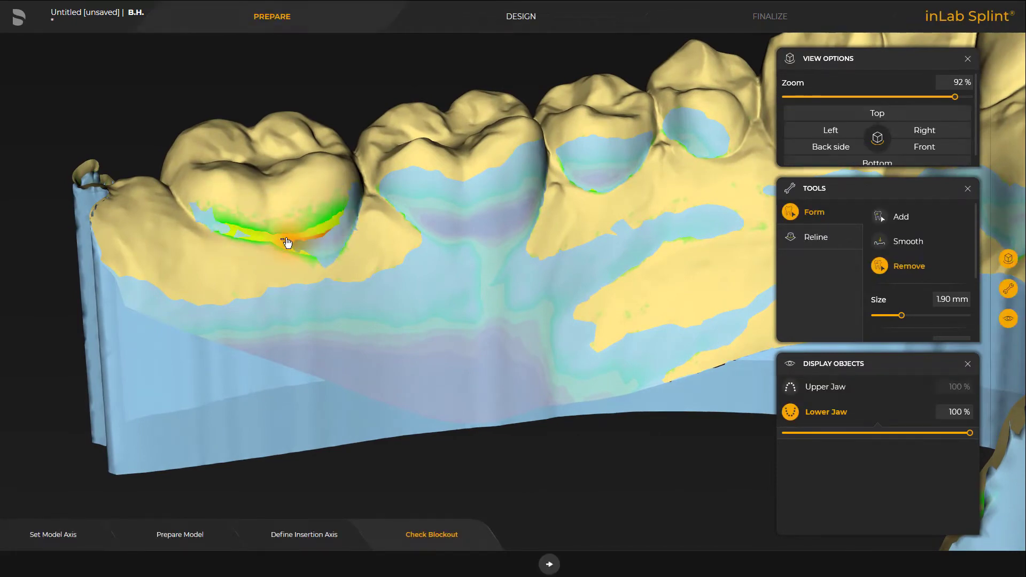
mouse_move(423, 197)
left_mouse_down()
mouse_move(465, 206)
mouse_move(436, 213)
mouse_move(513, 202)
mouse_move(483, 209)
left_mouse_up()
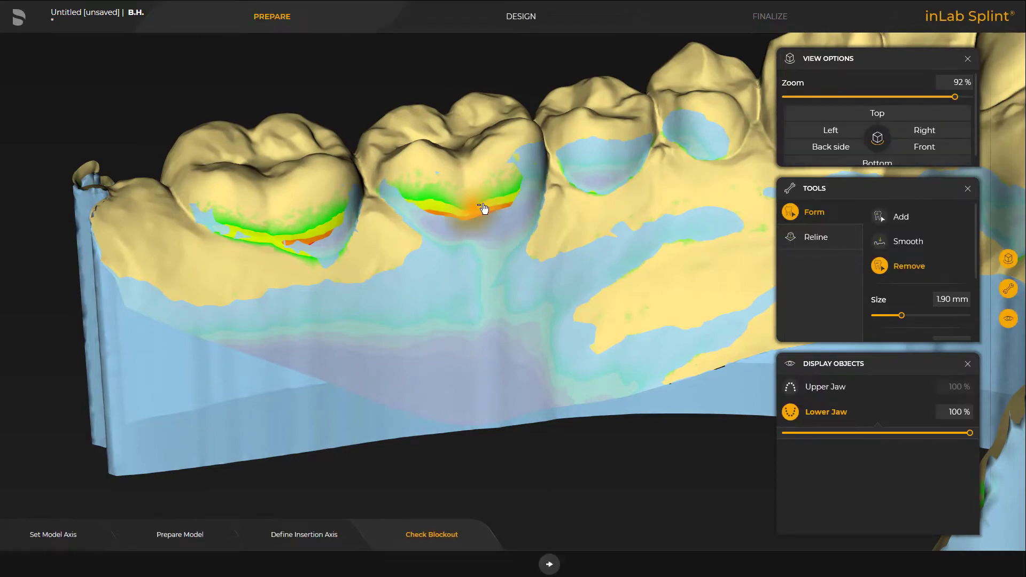
Step: Remove blockout along the inner surfaces of the first molar and both premolars on that side with the 1.90 mm brush
middle_click_drag(523, 204, 489, 159)
scroll(417, 214, "up", 2)
mouse_move(450, 158)
left_mouse_down()
mouse_move(494, 161)
mouse_move(505, 183)
left_mouse_up()
mouse_move(504, 183)
left_mouse_down()
mouse_move(467, 183)
mouse_move(481, 184)
left_mouse_up()
middle_click_drag(575, 136, 551, 155)
left_click_drag(571, 141, 601, 152)
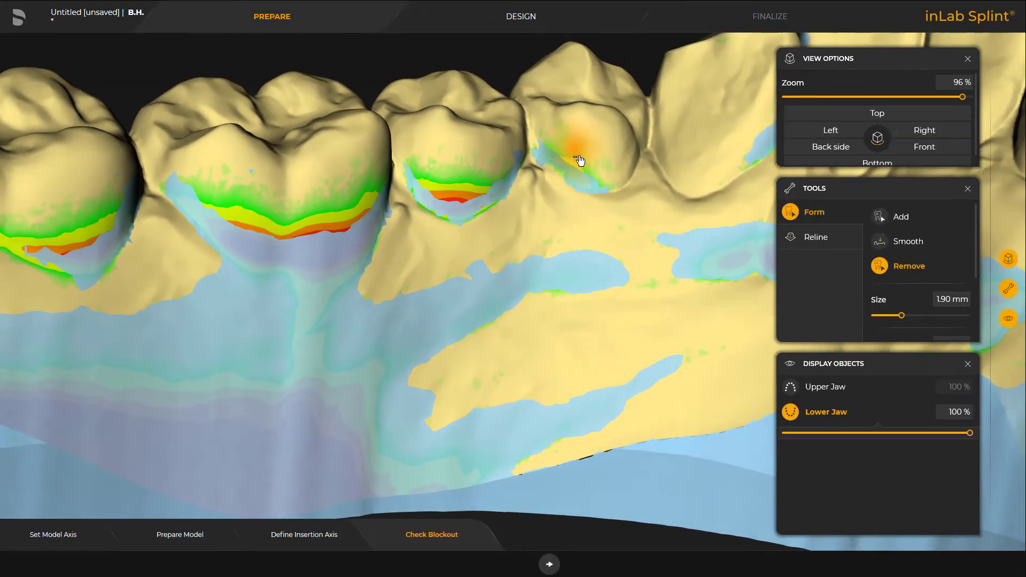
Step: Remove blockout from the inner surfaces of both premolars on the opposite side of the arch with the 1.90 mm brush
mouse_move(579, 161)
middle_mouse_down()
mouse_move(511, 266)
mouse_move(460, 252)
mouse_move(664, 284)
mouse_move(472, 252)
middle_mouse_up()
left_click_drag(452, 252, 485, 240)
mouse_move(476, 248)
left_mouse_down()
mouse_move(435, 278)
mouse_move(452, 270)
left_mouse_up()
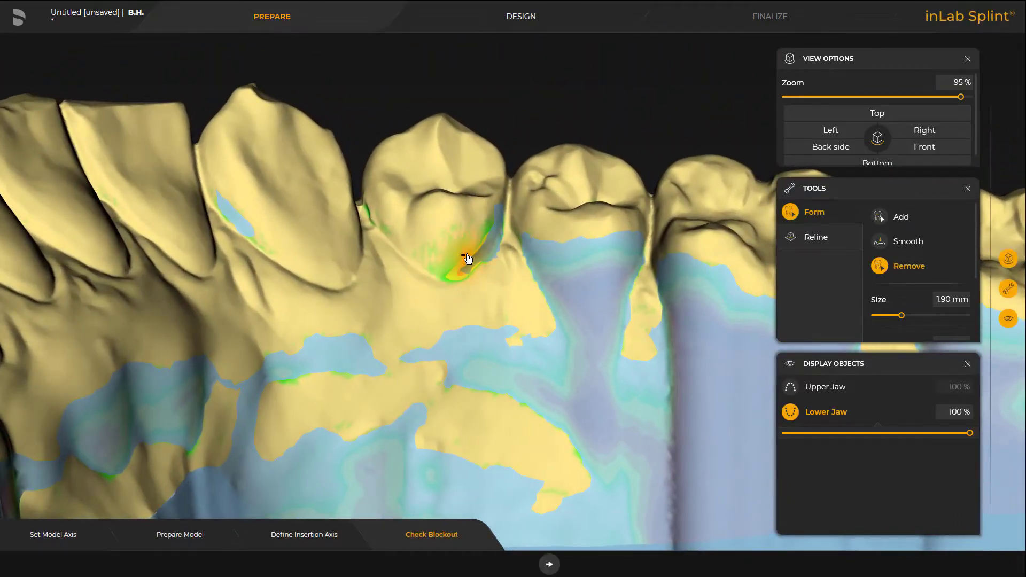
mouse_move(620, 256)
left_mouse_down()
mouse_move(548, 274)
mouse_move(538, 288)
left_mouse_up()
Step: Remove blockout from the inner surfaces of the first and second molars on the opposite side with the 1.90 mm brush
right_click_drag(757, 291, 638, 260)
mouse_move(553, 230)
left_mouse_down()
mouse_move(629, 283)
mouse_move(595, 274)
left_mouse_up()
mouse_move(691, 272)
right_mouse_down()
mouse_move(673, 274)
mouse_move(675, 258)
mouse_move(587, 223)
mouse_move(526, 248)
right_mouse_up()
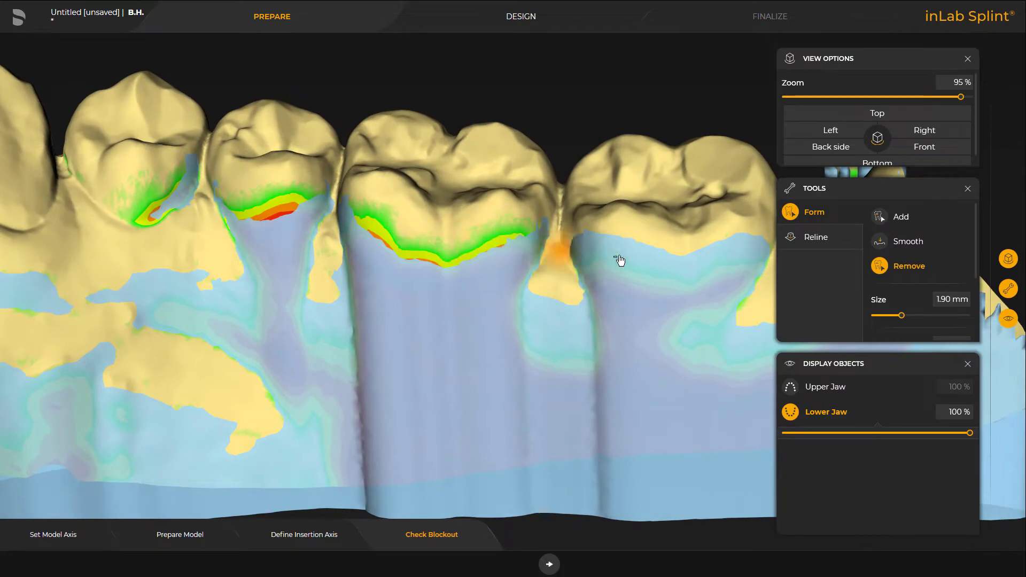
right_click_drag(619, 261, 577, 236)
mouse_move(577, 236)
left_mouse_down()
mouse_move(681, 259)
mouse_move(642, 255)
mouse_move(659, 276)
mouse_move(698, 267)
left_mouse_up()
mouse_move(577, 258)
left_mouse_down()
mouse_move(588, 271)
mouse_move(641, 278)
left_mouse_up()
Step: Block out the gap between the first and second molars using the Form tool's Add mode at 2.08 mm
scroll(683, 246, "down", 4)
mouse_move(682, 246)
middle_mouse_down()
mouse_move(592, 267)
mouse_move(720, 267)
mouse_move(734, 289)
middle_mouse_up()
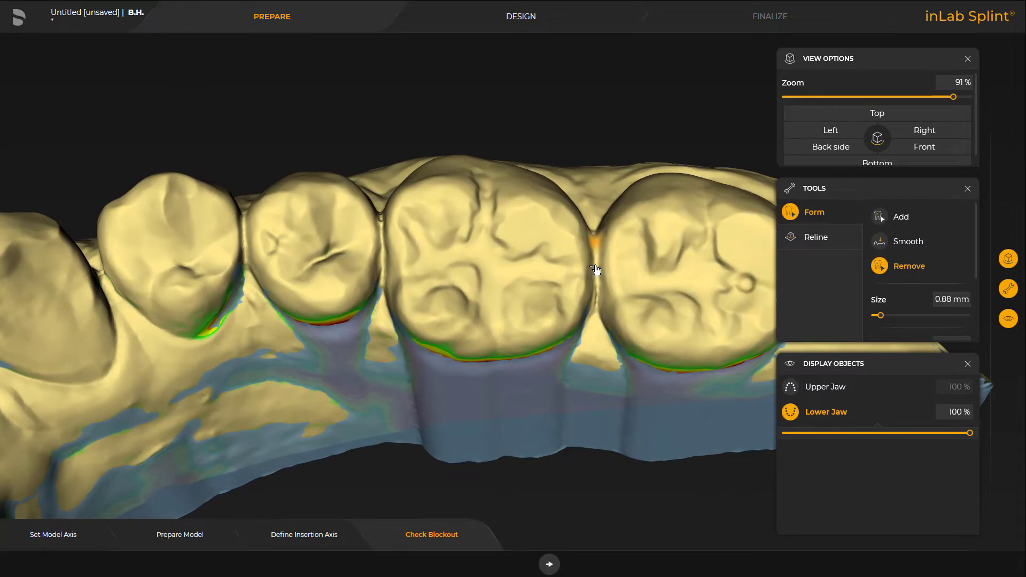
left_click_drag(592, 238, 598, 330)
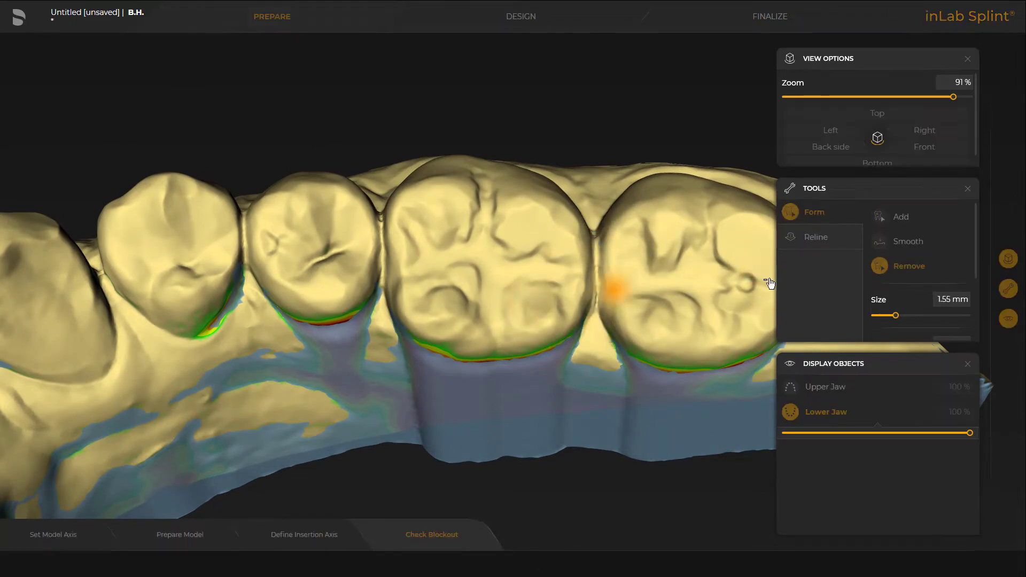
left_click_drag(770, 283, 770, 282)
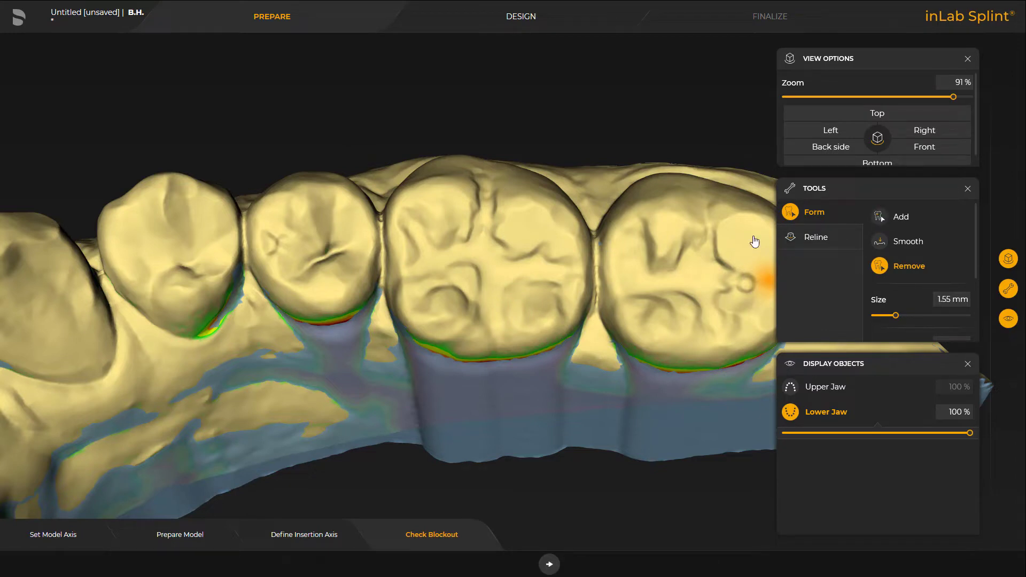
left_click_drag(596, 308, 598, 233)
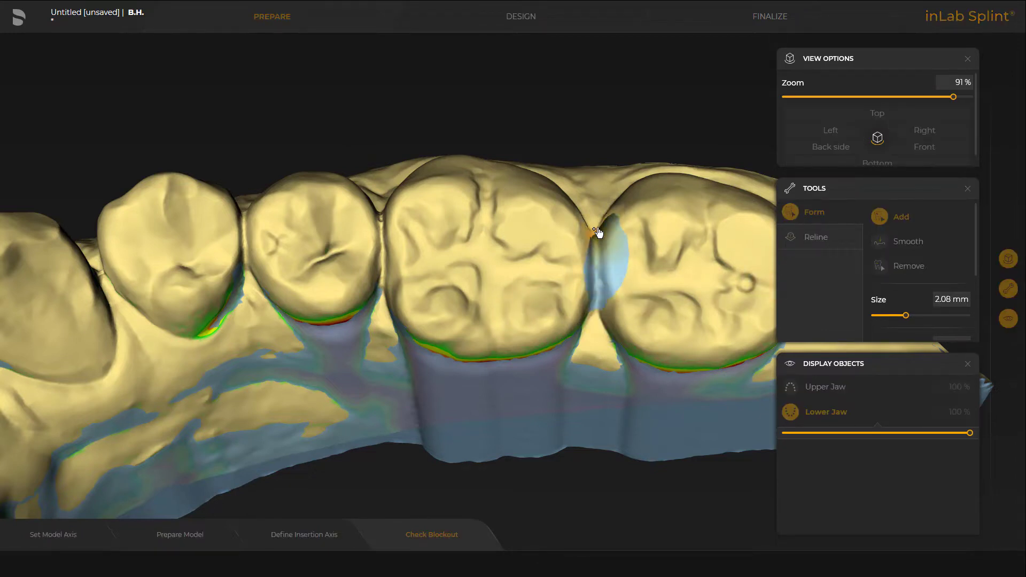
Step: Add blockout in the gap between the first molar and second premolar at 1.15 mm, and continue toward the premolars
left_click_drag(458, 269, 454, 270)
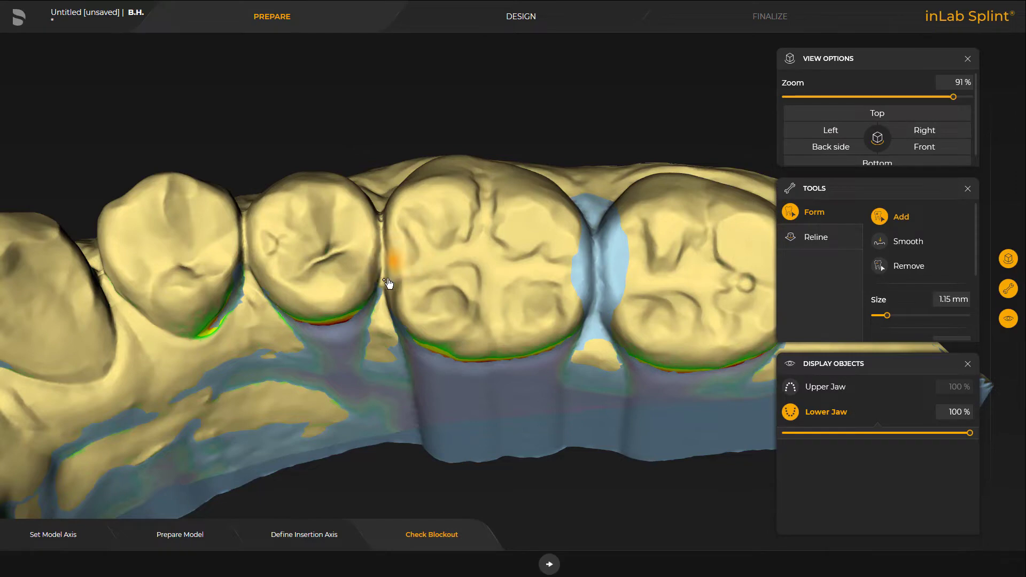
left_click_drag(387, 284, 378, 291)
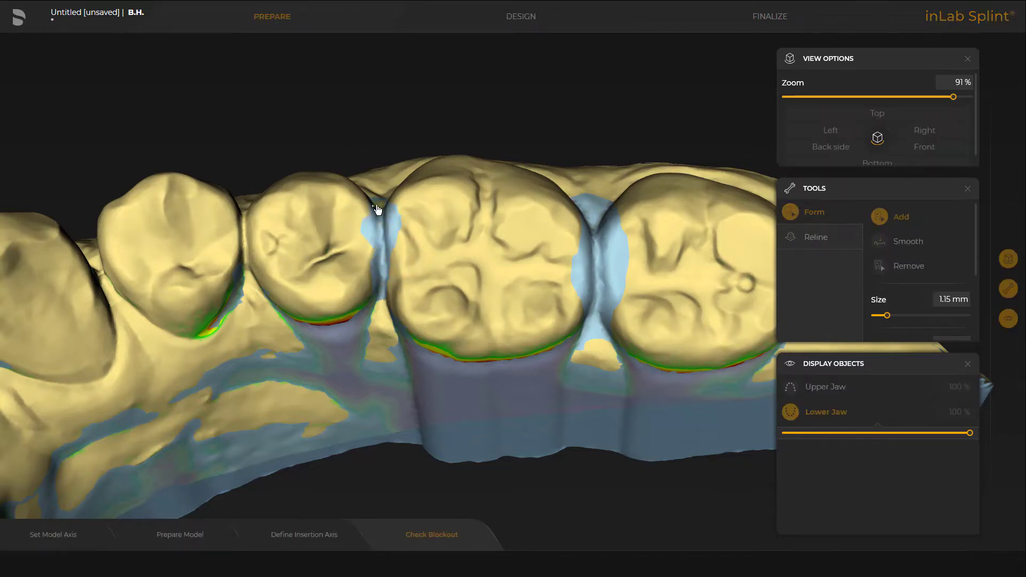
left_click_drag(376, 206, 375, 206)
mouse_move(300, 183)
left_mouse_down()
mouse_move(298, 214)
mouse_move(312, 168)
mouse_move(334, 163)
mouse_move(321, 197)
left_mouse_up()
Step: Add blockout to the facing surfaces between the canine and the first premolar with a 1.88 mm brush
mouse_move(322, 199)
middle_mouse_down()
mouse_move(391, 218)
mouse_move(417, 196)
middle_mouse_up()
scroll(401, 211, "up", 3)
right_click_drag(417, 195, 443, 230)
scroll(510, 327, "up", 3)
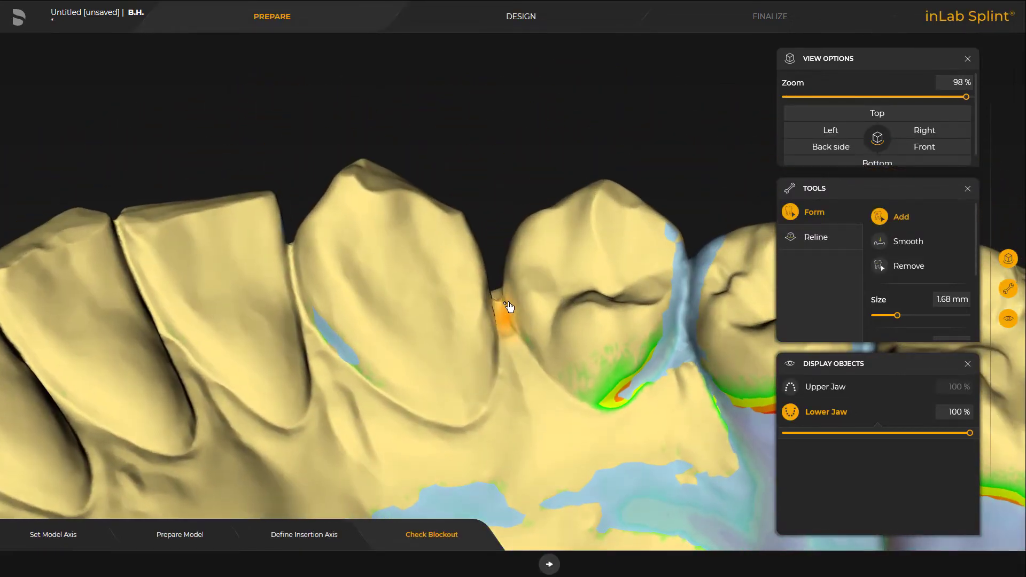
left_click_drag(504, 309, 508, 243)
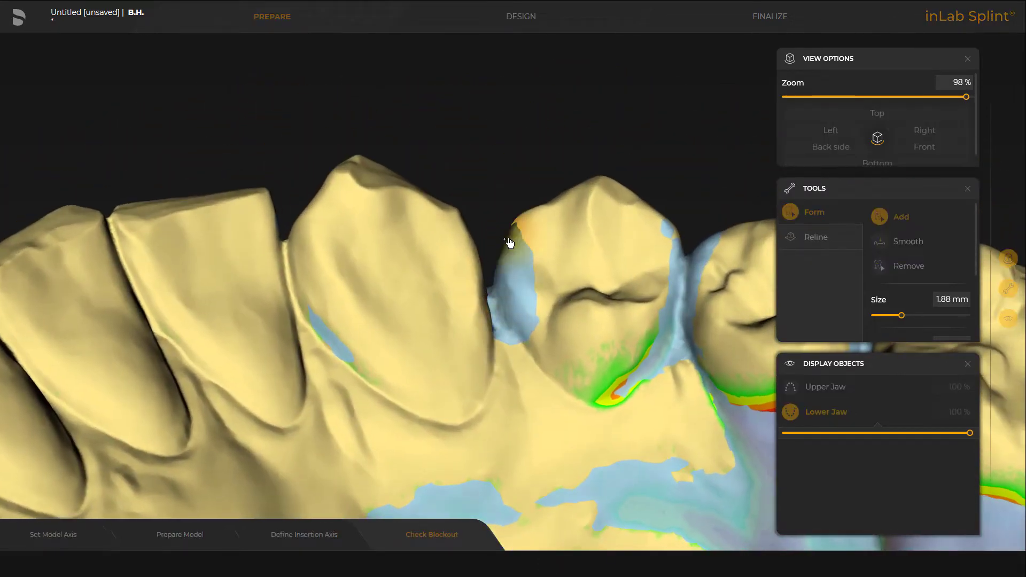
middle_click_drag(508, 243, 428, 202)
mouse_move(428, 201)
left_mouse_down()
mouse_move(408, 162)
mouse_move(399, 200)
left_mouse_up()
middle_click_drag(401, 202, 477, 238)
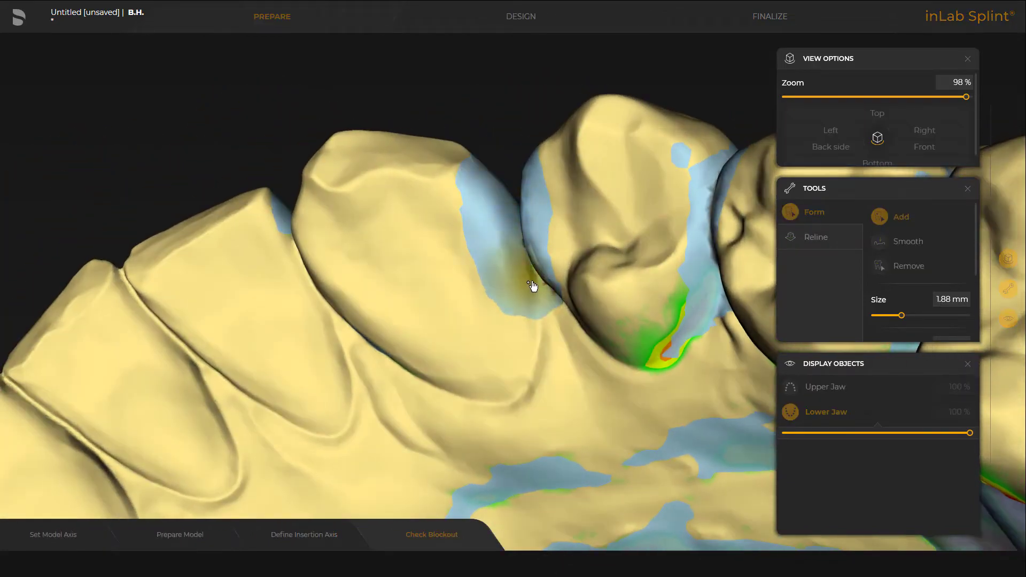
middle_click_drag(532, 286, 487, 299)
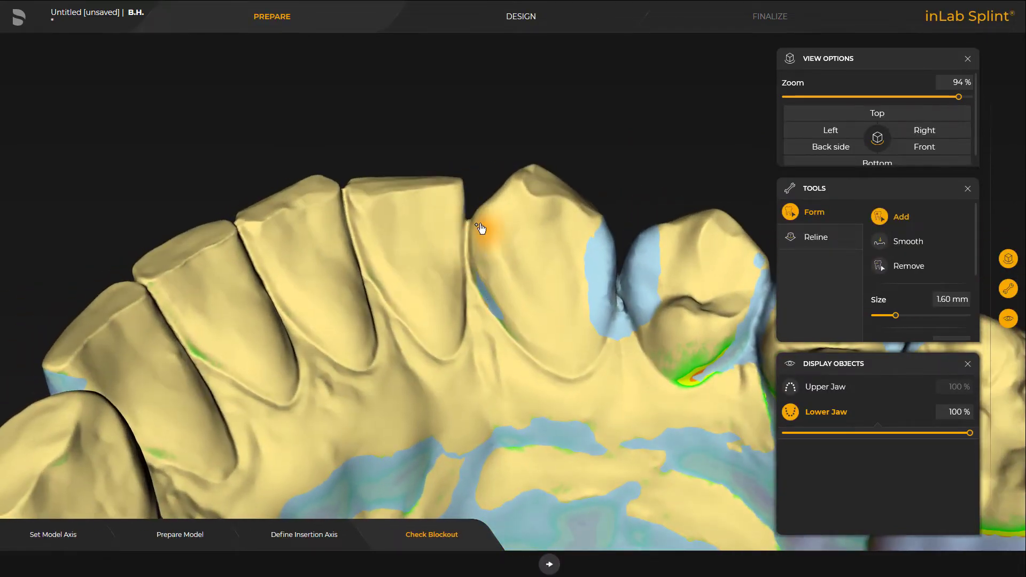
Step: Fill the gaps between the incisors and next to the canines with added blockout, using a brush of about 1.48 mm
middle_click_drag(470, 257, 360, 153)
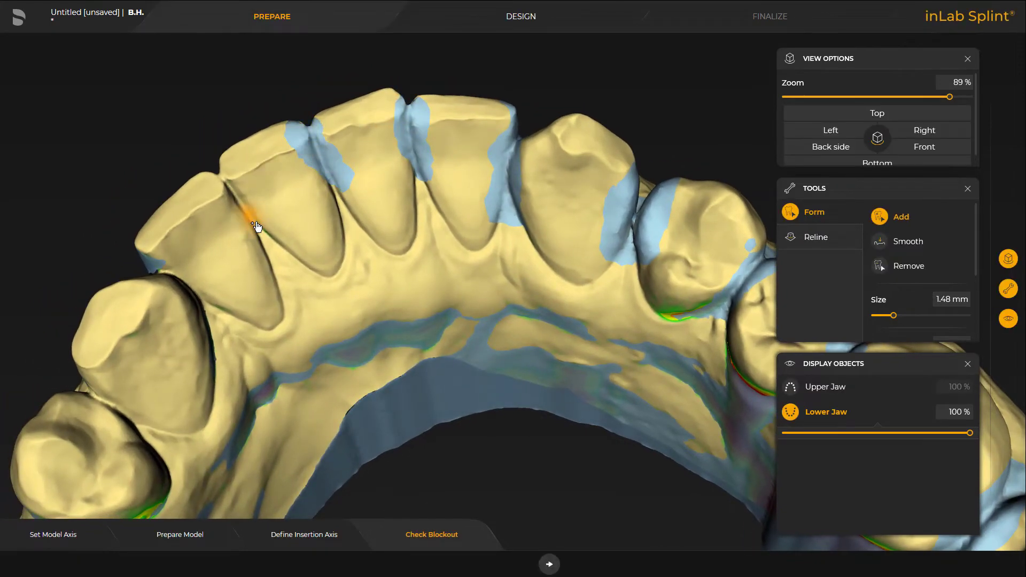
middle_click_drag(220, 176, 170, 283)
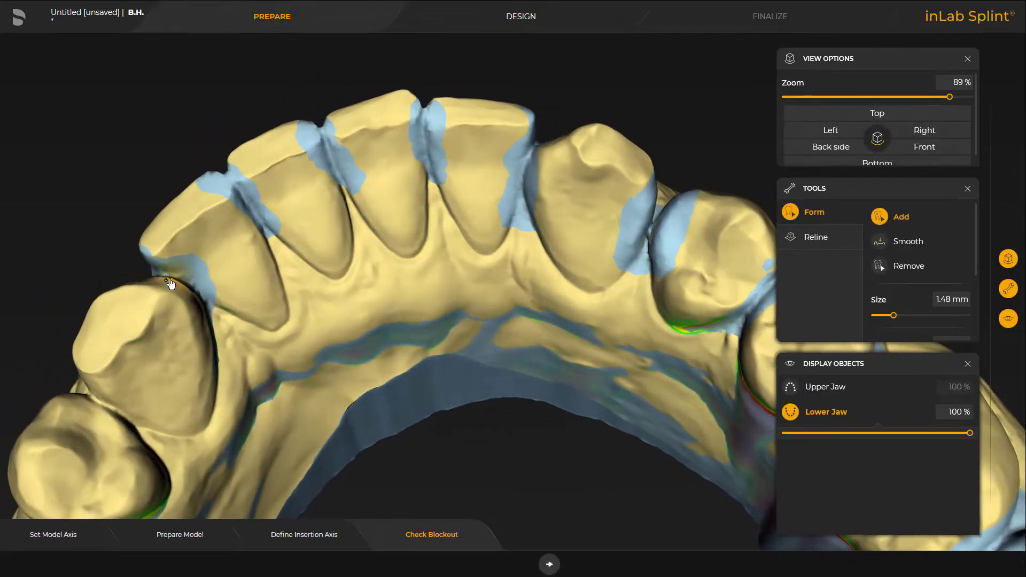
scroll(170, 283, "up", 3, "ctrl")
mouse_move(170, 283)
left_mouse_down()
mouse_move(156, 266)
mouse_move(166, 281)
left_mouse_up()
Step: Cover the outer and biting surfaces of the incisors with added blockout using a 3.50 mm brush
scroll(412, 294, "down", 2)
mouse_move(152, 271)
middle_mouse_down()
mouse_move(413, 294)
mouse_move(527, 241)
mouse_move(489, 258)
mouse_move(394, 203)
mouse_move(426, 222)
mouse_move(483, 175)
mouse_move(543, 180)
mouse_move(711, 229)
mouse_move(678, 279)
mouse_move(704, 280)
mouse_move(655, 165)
mouse_move(642, 167)
mouse_move(650, 204)
mouse_move(685, 258)
middle_mouse_up()
scroll(489, 259, "up", 3, "ctrl")
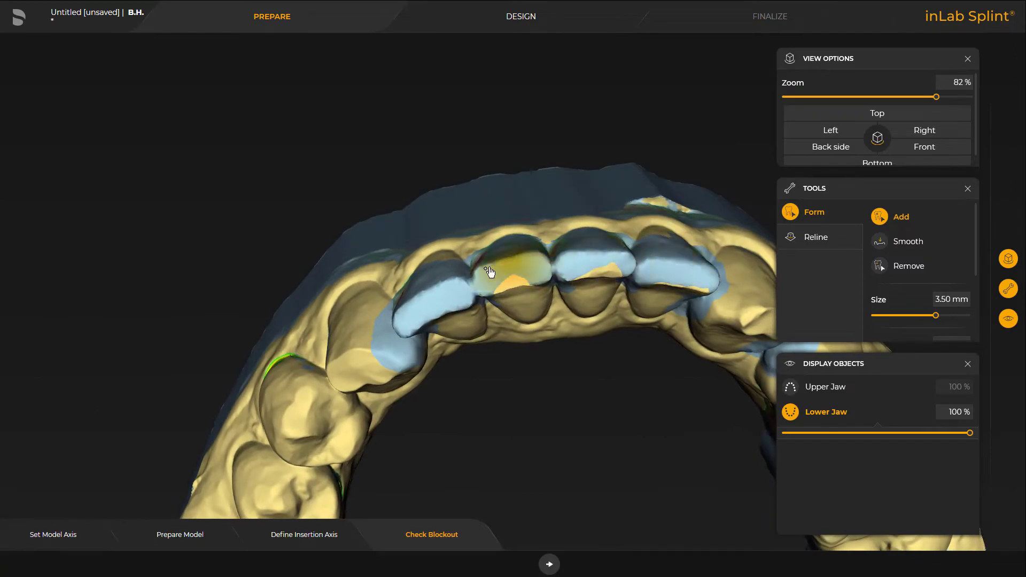
Step: Fill the gap between the canine and first premolar on the untreated side with added blockout at 1.23 mm
mouse_move(665, 261)
middle_mouse_down()
mouse_move(599, 235)
mouse_move(449, 211)
mouse_move(426, 316)
mouse_move(555, 335)
middle_mouse_up()
scroll(518, 322, "down", 5)
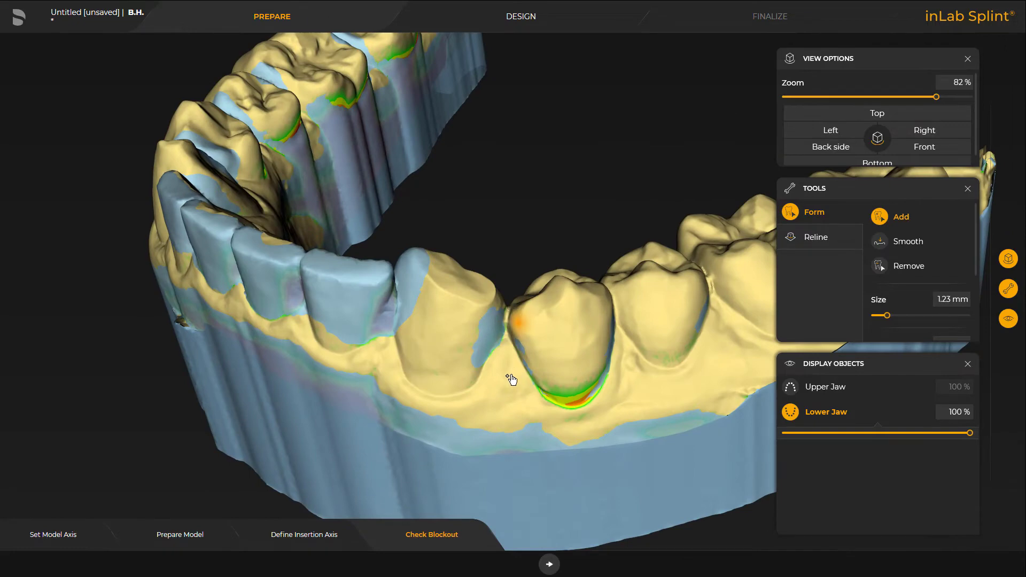
left_click_drag(497, 353, 507, 307)
left_click_drag(508, 350, 512, 316)
Step: Add blockout between the two premolars and between the second premolar and first molar using a 1.35 mm brush
middle_click_drag(565, 306, 474, 309)
scroll(466, 300, "up", 2)
mouse_move(458, 301)
left_mouse_down()
mouse_move(455, 312)
mouse_move(461, 300)
left_mouse_up()
middle_click_drag(529, 301, 505, 293)
left_click_drag(539, 292, 544, 326)
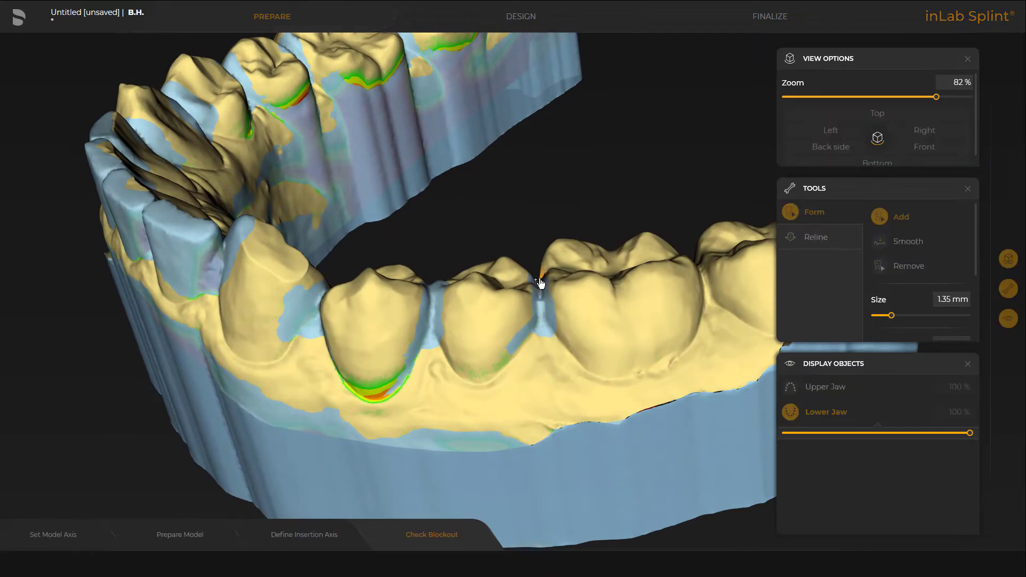
left_click_drag(540, 283, 541, 291)
Step: Fill the gap between the first and second molars with added blockout using a 1.58 mm brush
mouse_move(642, 296)
middle_mouse_down()
mouse_move(591, 313)
mouse_move(577, 340)
mouse_move(577, 384)
mouse_move(563, 388)
middle_mouse_up()
scroll(561, 390, "up", 2)
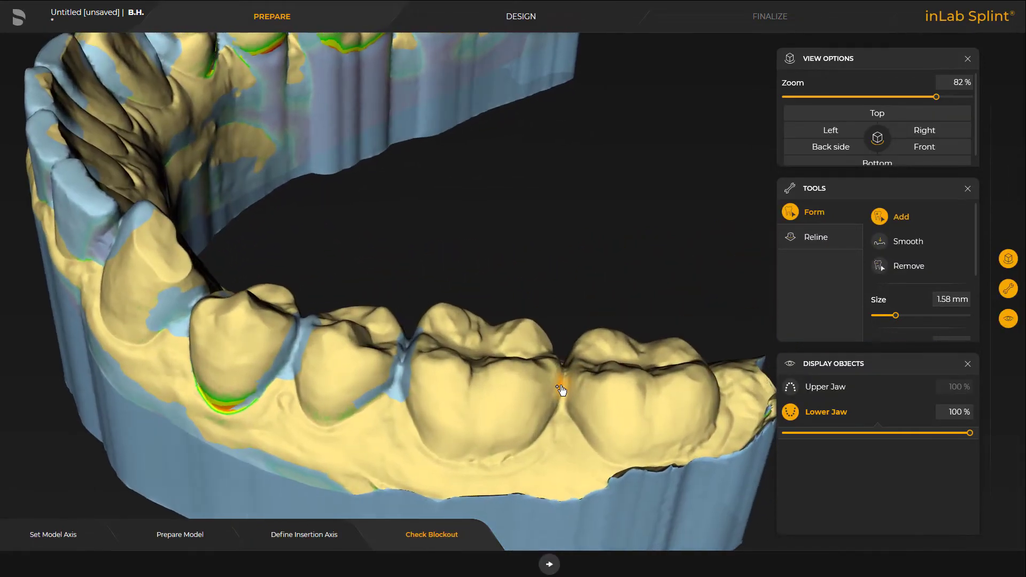
left_click_drag(561, 390, 564, 380)
Step: Add blockout directly behind the last molar using a brush of about 1.40 mm
middle_click_drag(559, 404, 614, 451)
scroll(609, 408, "up", 3)
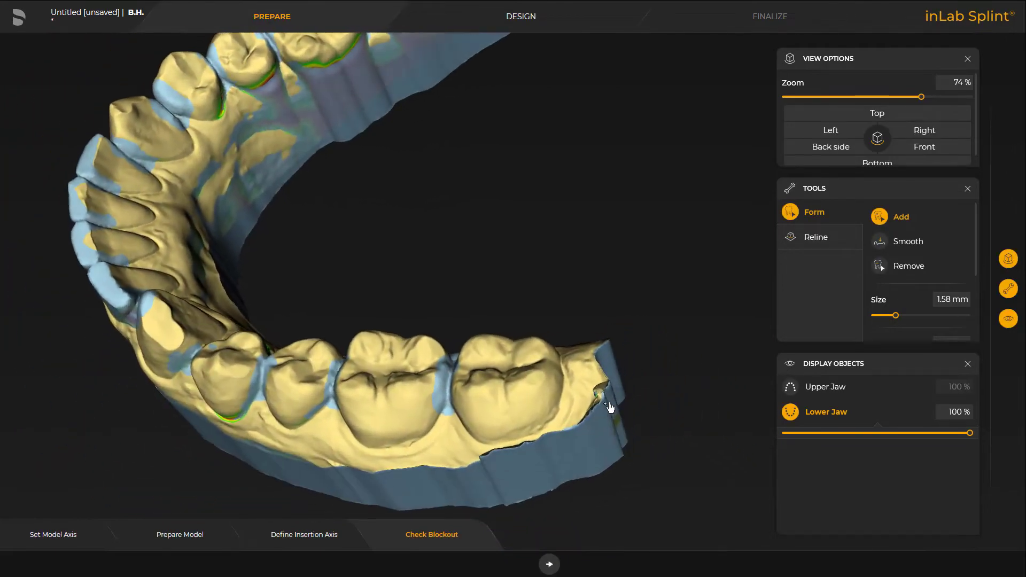
scroll(463, 361, "up", 2)
middle_click_drag(461, 357, 434, 314)
scroll(431, 324, "down", 3, "ctrl")
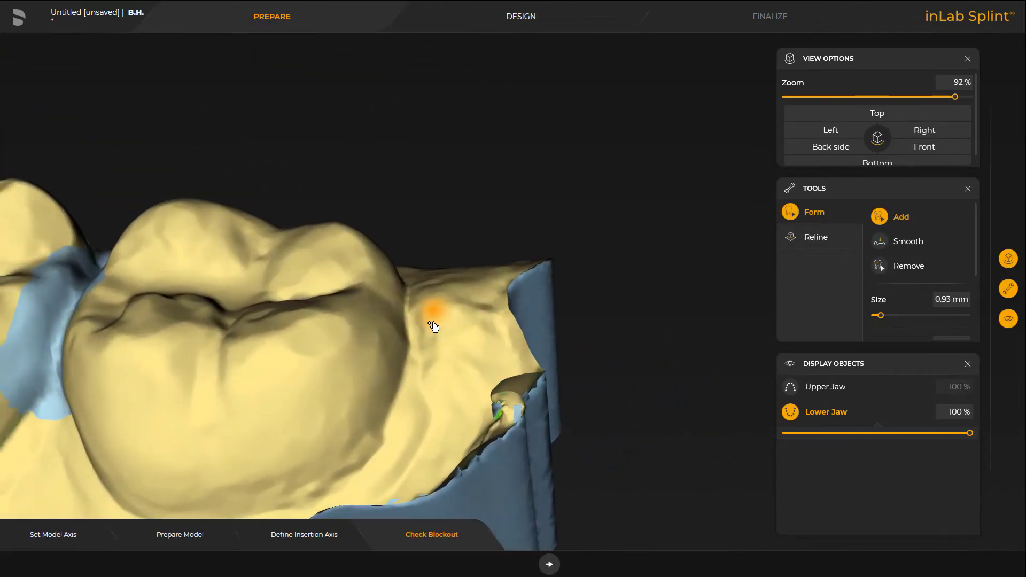
scroll(428, 323, "up", 2, "ctrl")
scroll(384, 274, "down", 1)
scroll(386, 273, "down", 3)
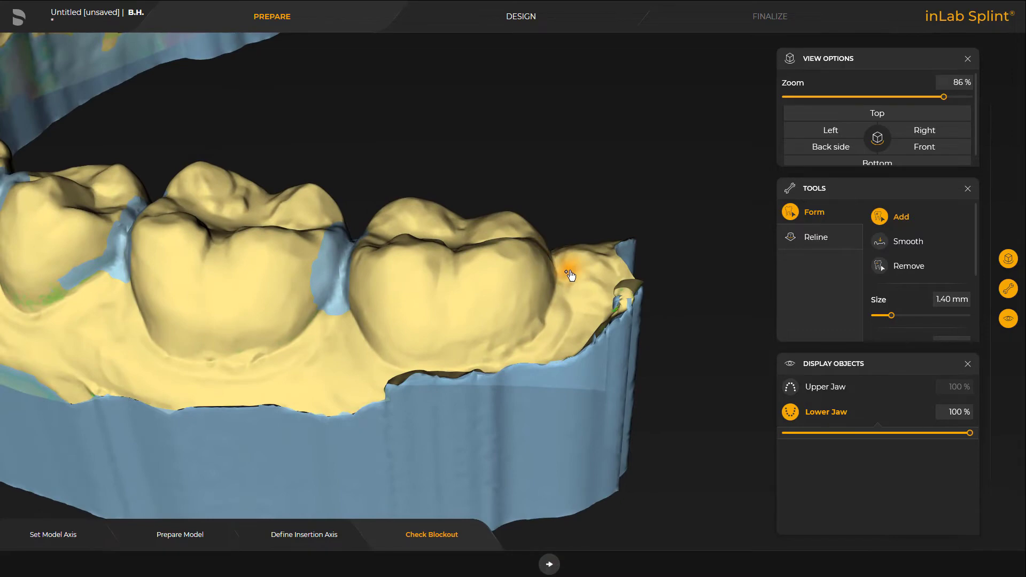
left_click_drag(570, 271, 564, 262)
middle_click_drag(564, 251, 500, 204)
scroll(674, 293, "up", 3)
mouse_move(500, 204)
left_mouse_down()
mouse_move(448, 160)
mouse_move(480, 195)
mouse_move(486, 185)
mouse_move(462, 154)
mouse_move(477, 169)
left_mouse_up()
scroll(477, 168, "down", 2)
mouse_move(477, 168)
middle_mouse_down()
mouse_move(493, 156)
mouse_move(529, 419)
mouse_move(506, 394)
middle_mouse_up()
scroll(492, 157, "down", 9)
scroll(505, 394, "up", 1)
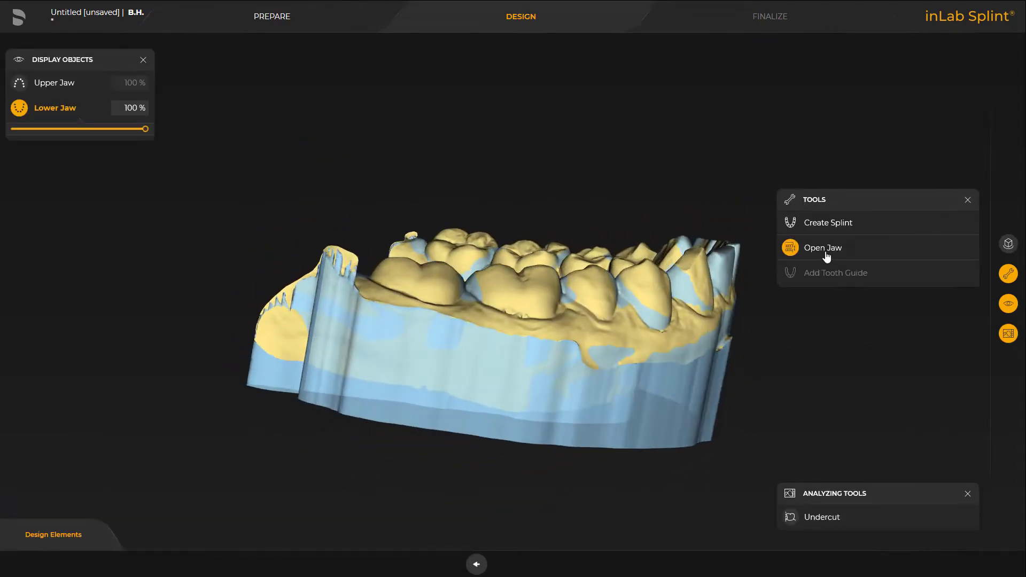
Step: Open the jaw by 2.2 mm in the design phase
left_click(827, 256)
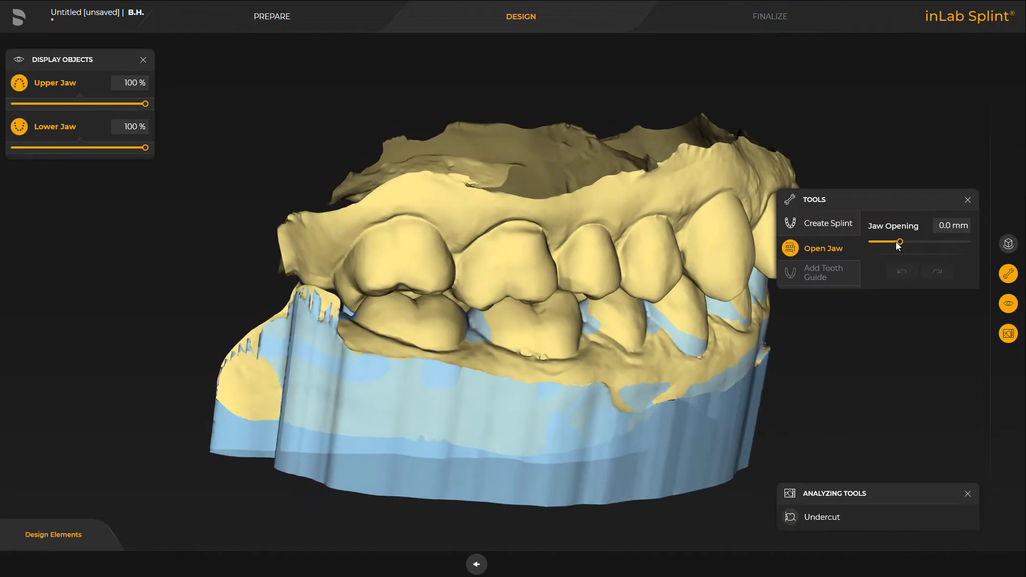
left_click_drag(900, 242, 914, 243)
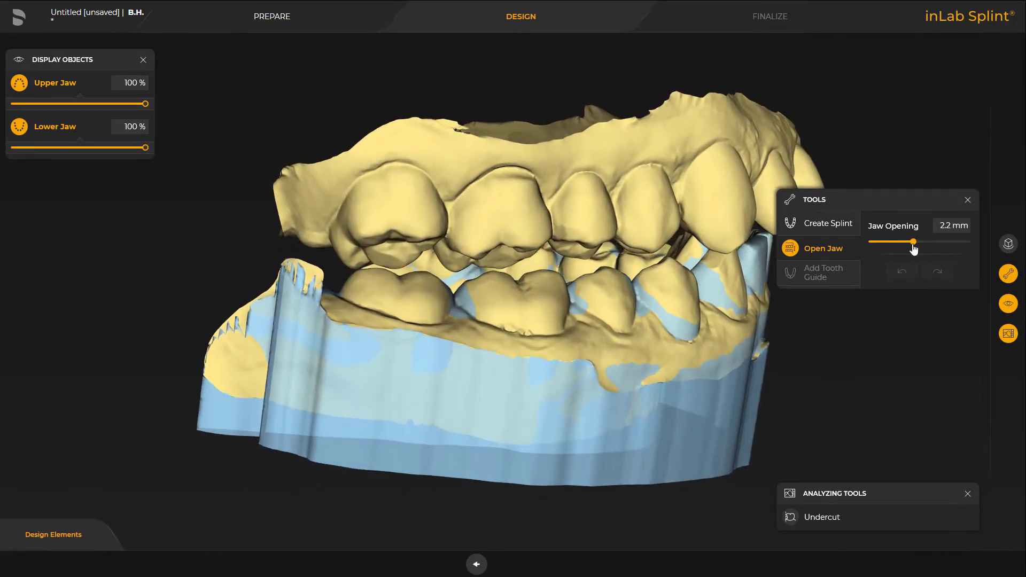
scroll(534, 264, "up", 5)
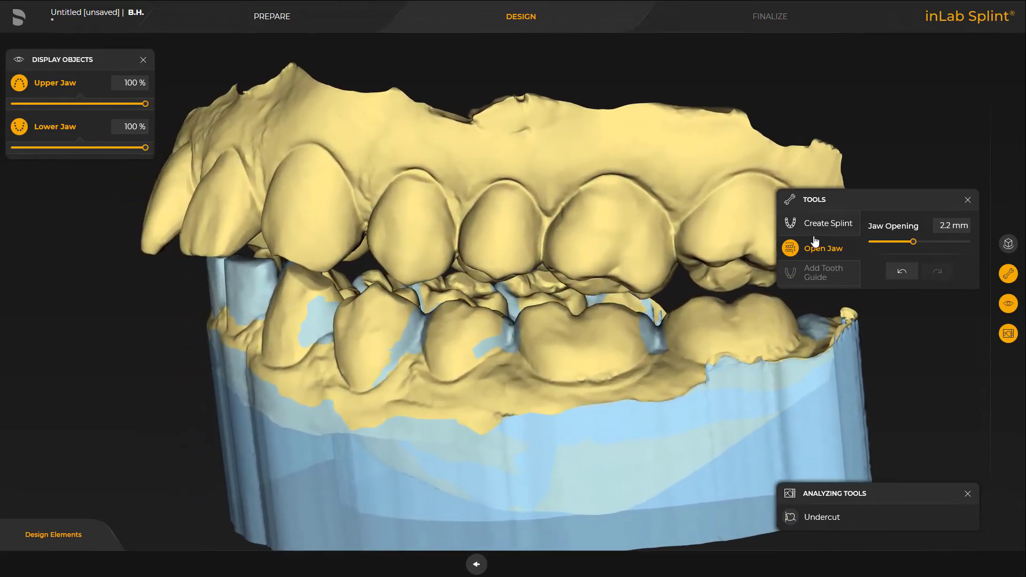
Step: Start a splint with Create by Line, hide the upper jaw, and trace the outer gum margin from the last molar to the canine
left_click(827, 224)
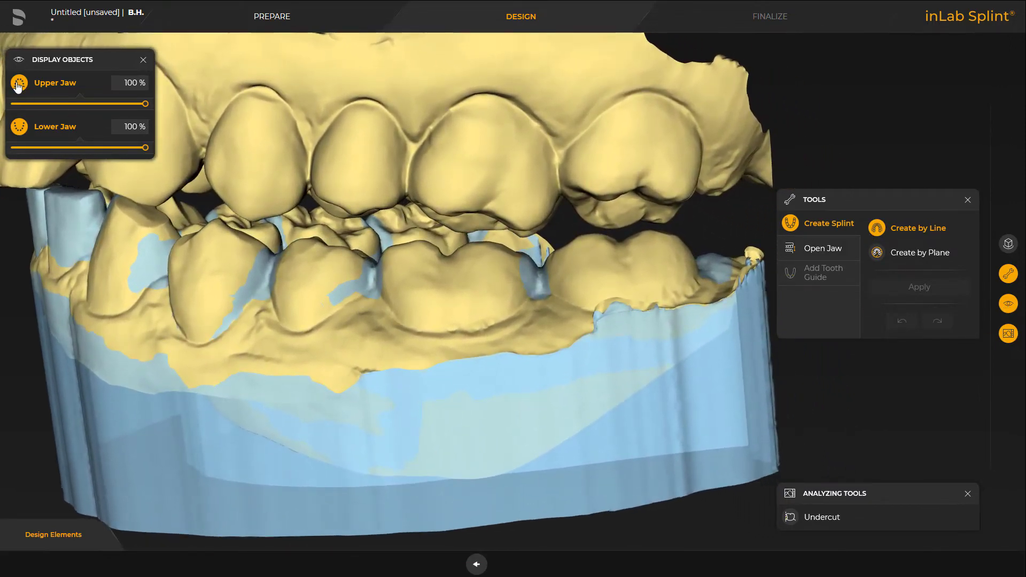
left_click(19, 84)
mouse_move(635, 331)
left_mouse_down()
mouse_move(618, 366)
mouse_move(558, 406)
mouse_move(558, 377)
left_mouse_up()
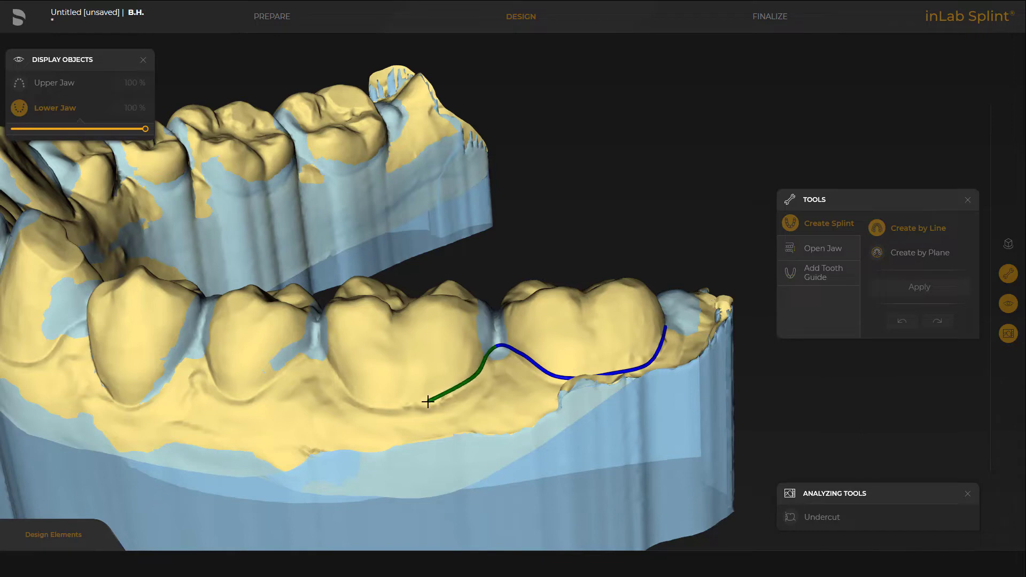
left_click_drag(313, 348, 427, 281)
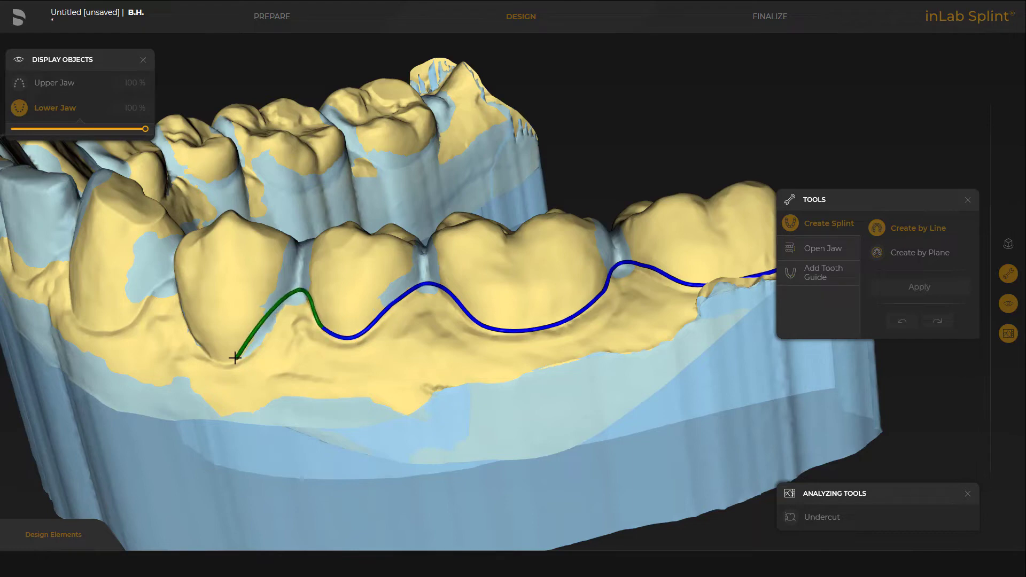
left_click_drag(235, 358, 363, 269)
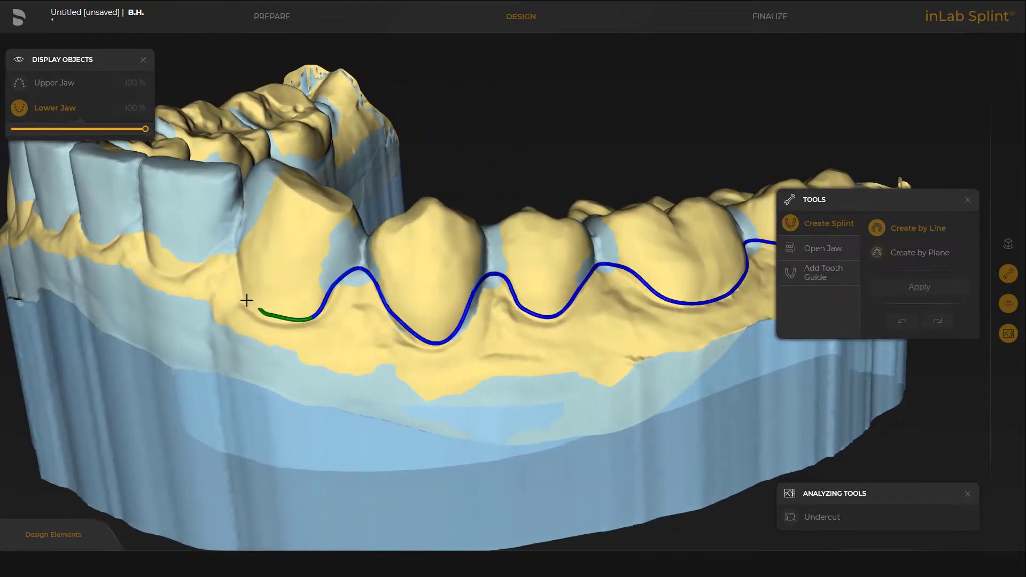
Step: Continue the splint line across the incisors and along the outer gum margin of the opposite side to the last molar
left_click_drag(249, 294, 385, 212)
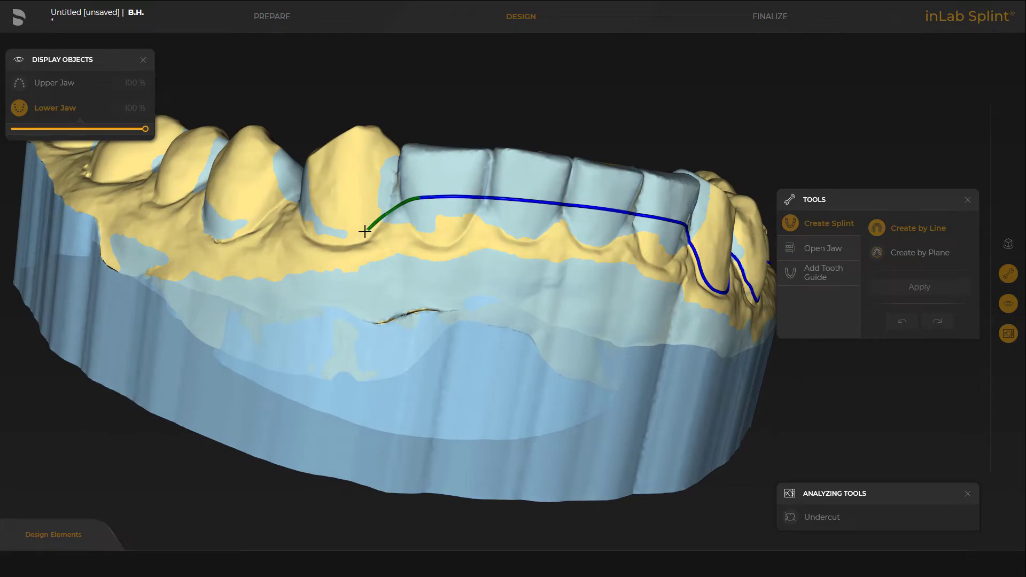
left_click_drag(310, 227, 421, 249)
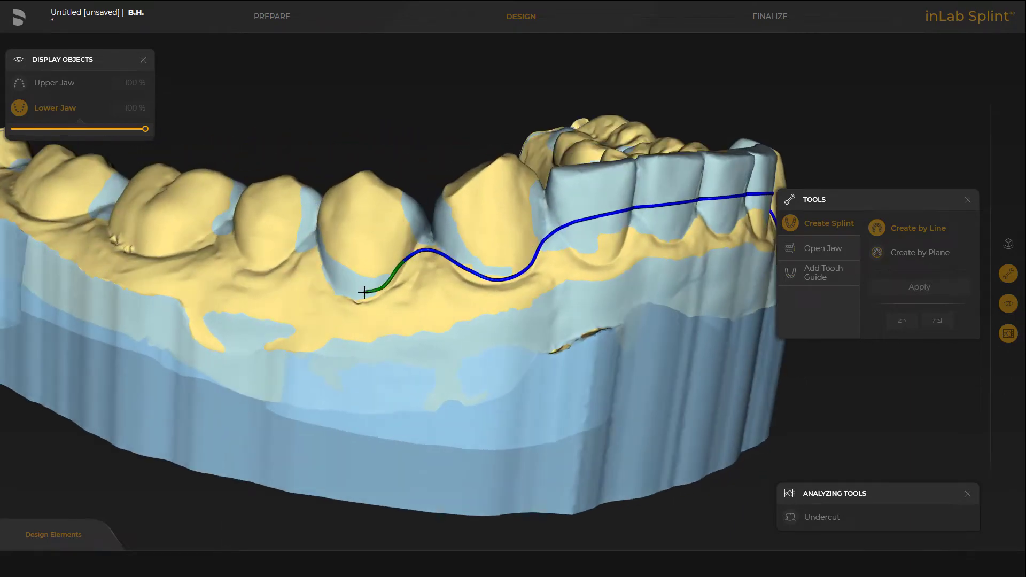
left_click_drag(322, 255, 401, 242)
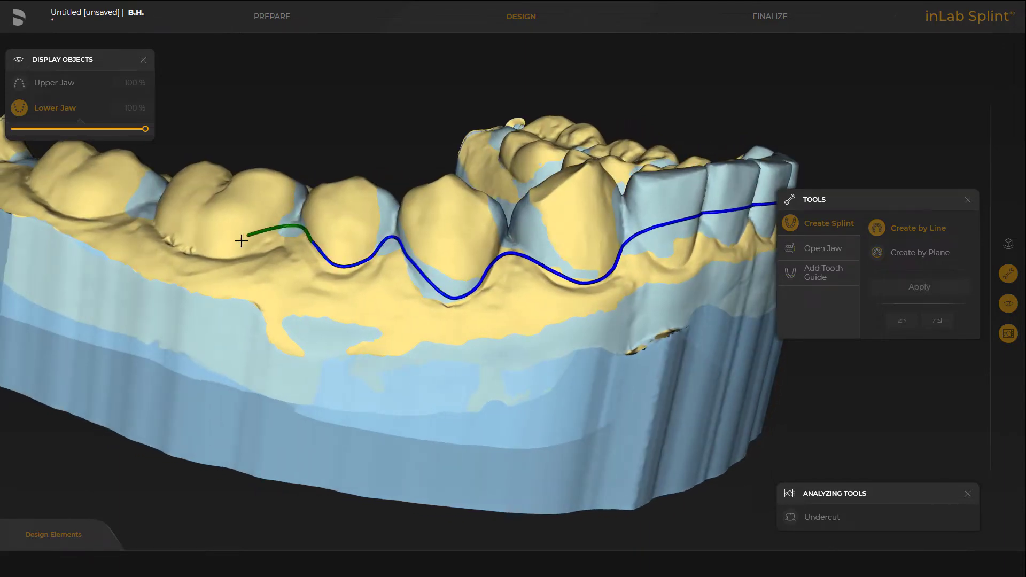
left_click_drag(165, 227, 297, 270)
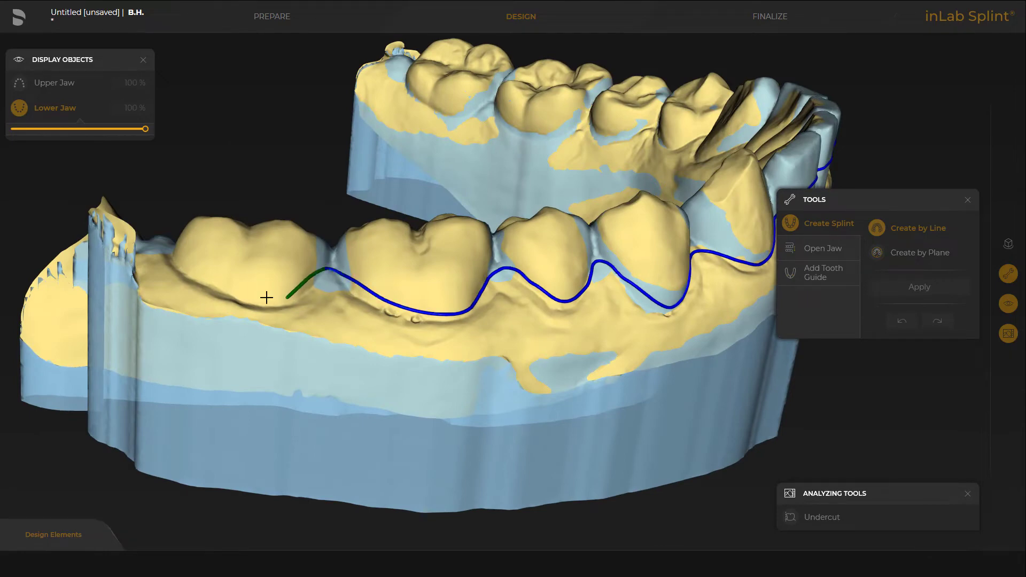
left_click_drag(222, 277, 470, 310)
Step: Run the splint line around the back of the last molar and along the inner side of the molars to the second premolar
scroll(598, 225, "up", 3)
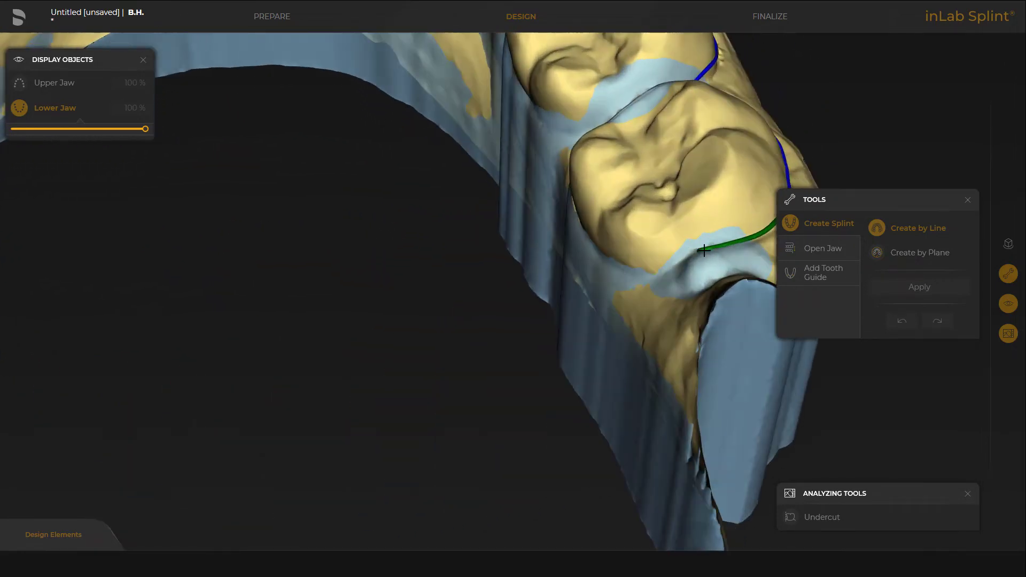
left_click(640, 268)
left_click_drag(639, 268, 701, 191)
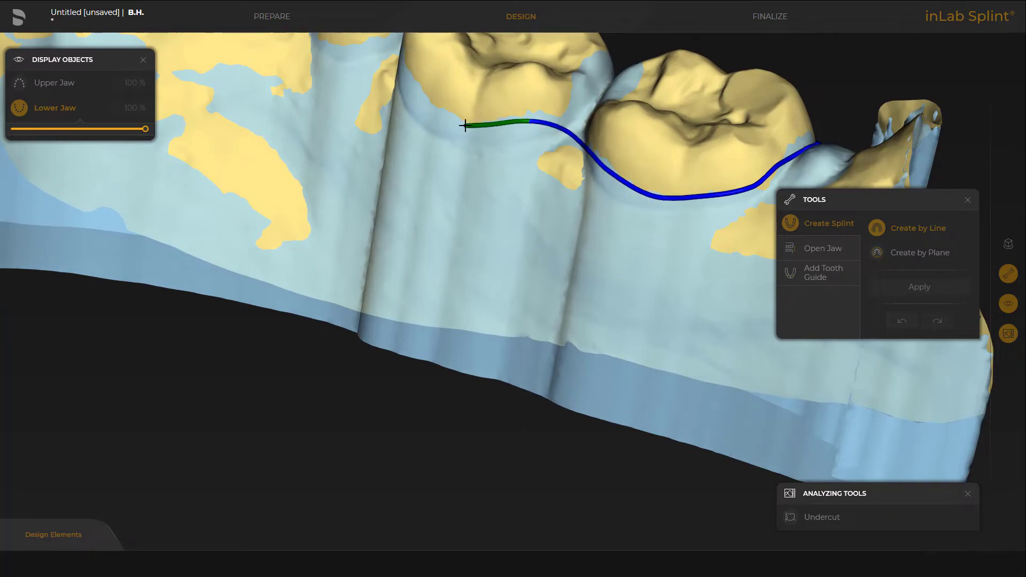
left_click(415, 84)
left_click_drag(413, 83, 504, 238)
left_click(371, 132)
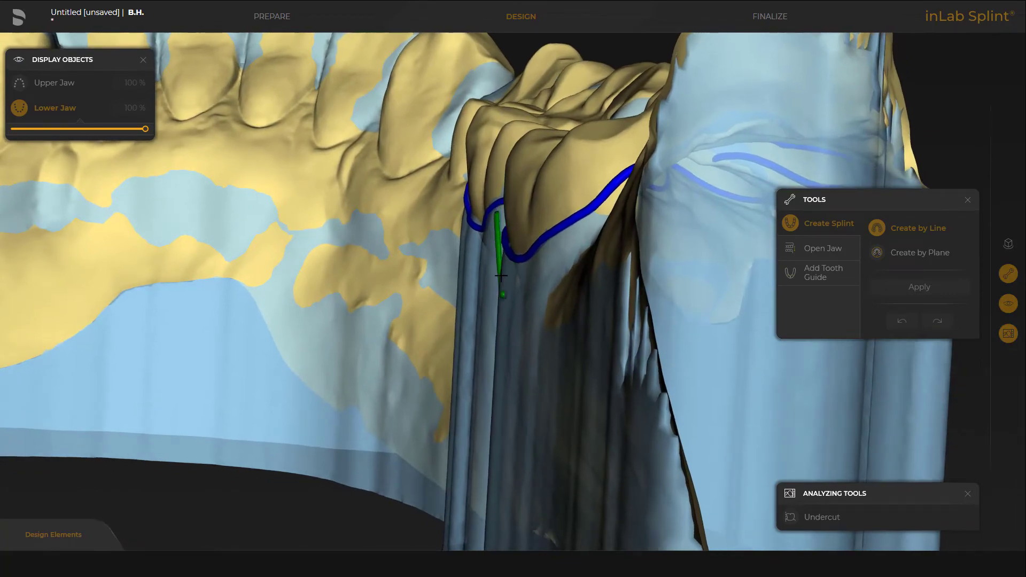
left_click_drag(501, 276, 600, 272)
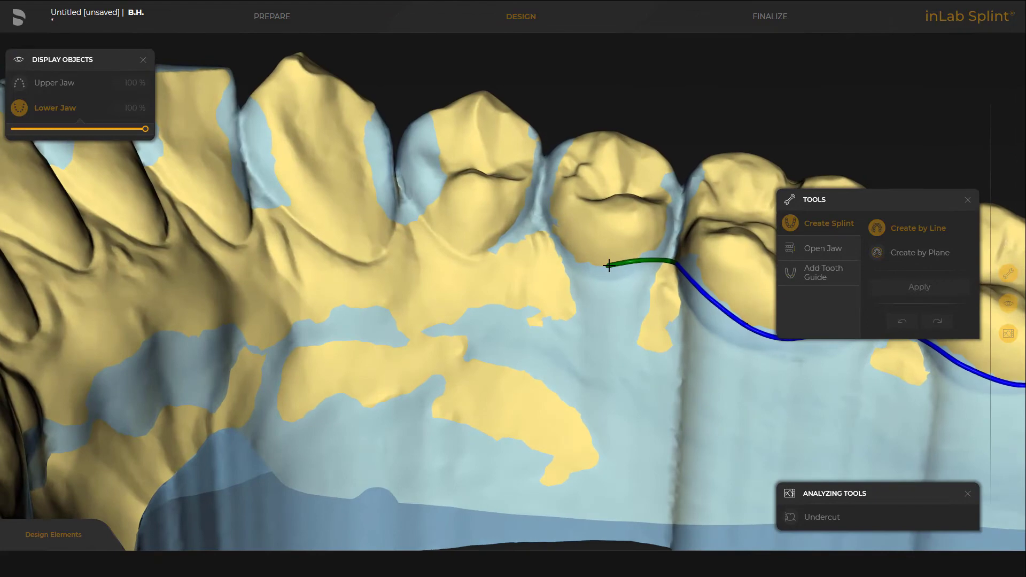
Step: Trace the splint line along the inner margins of the remaining teeth and close it behind the last molar where it started
left_click(548, 231)
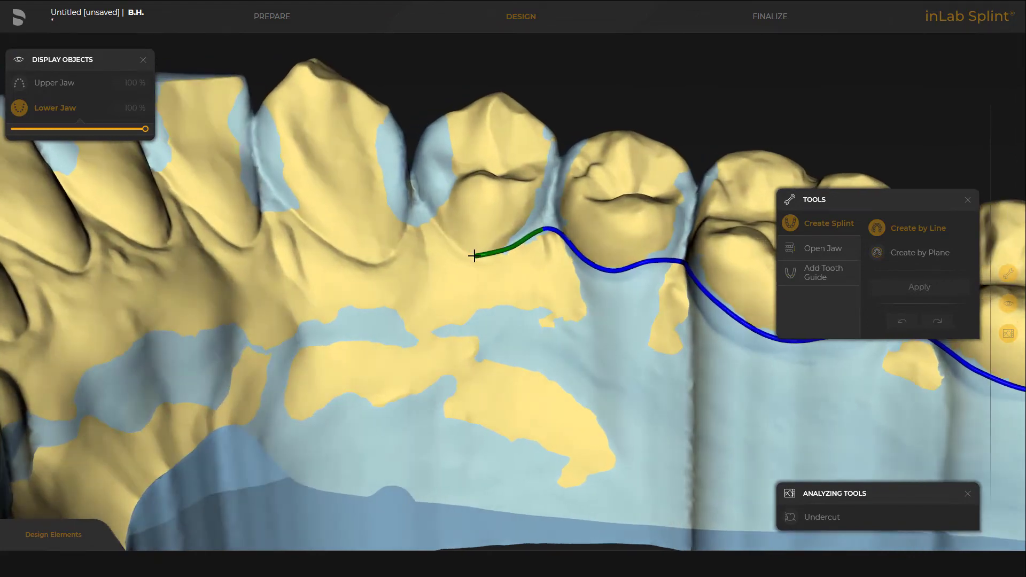
left_click(436, 223)
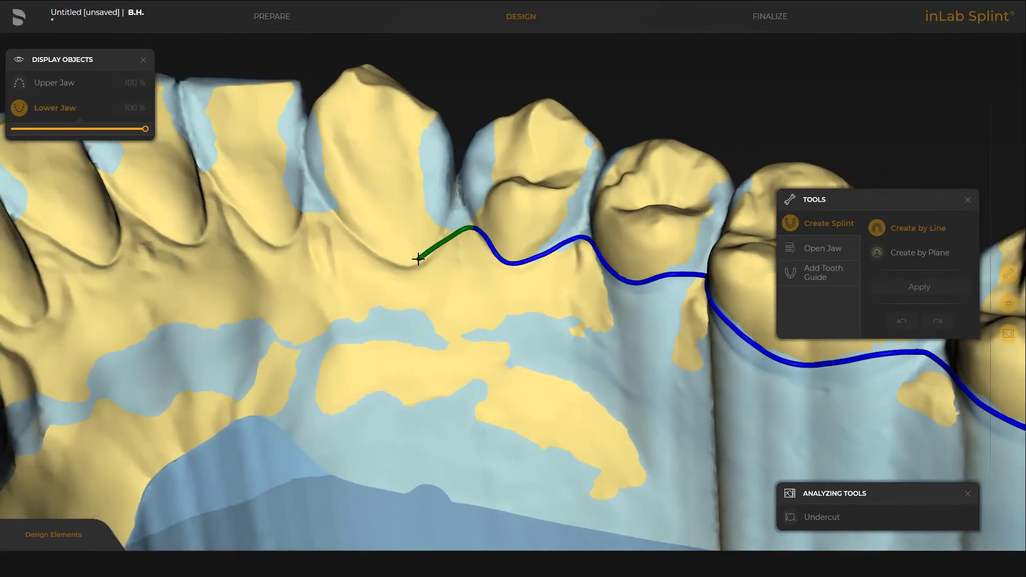
left_click(343, 214)
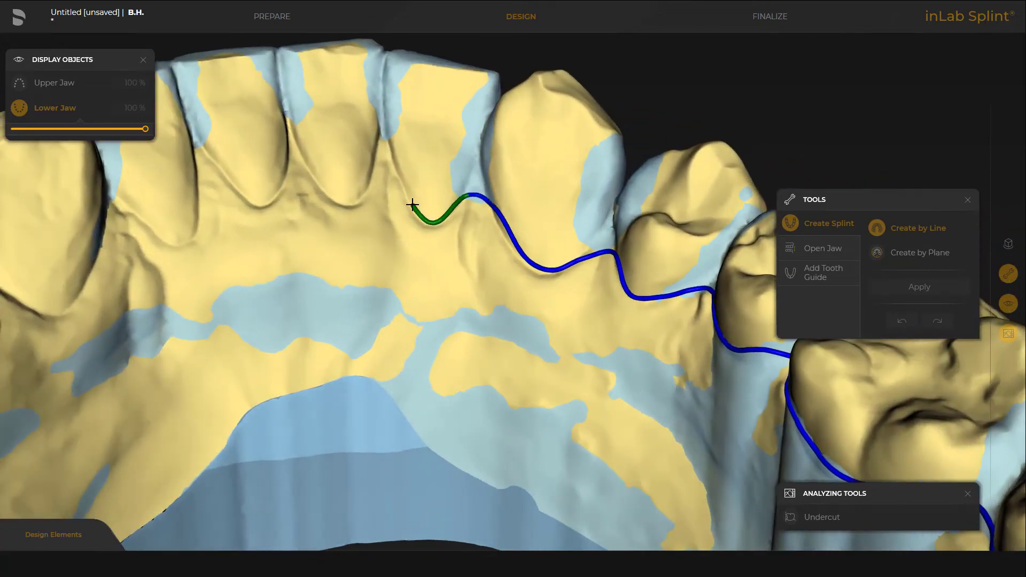
left_click(393, 169)
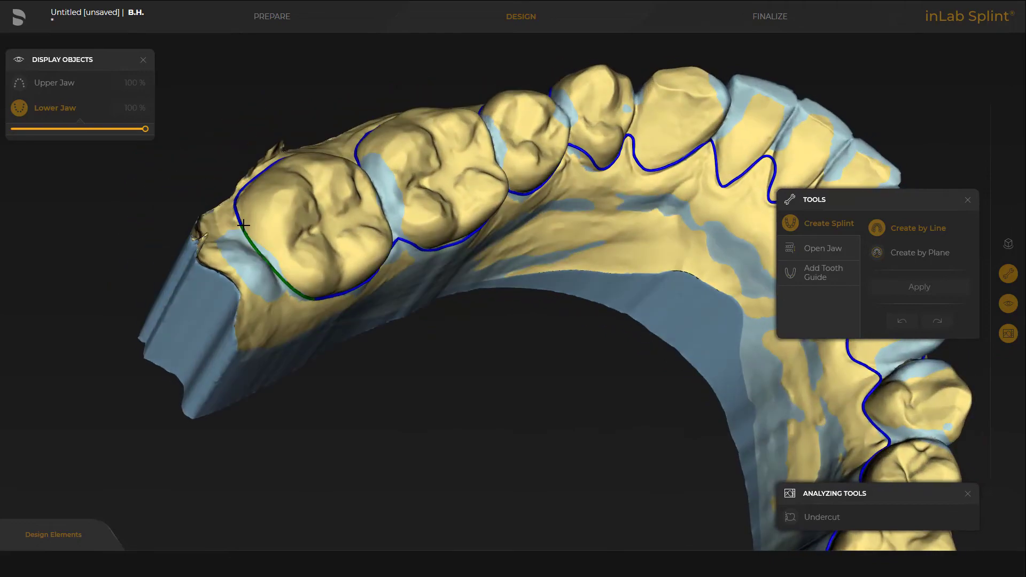
left_click(240, 223)
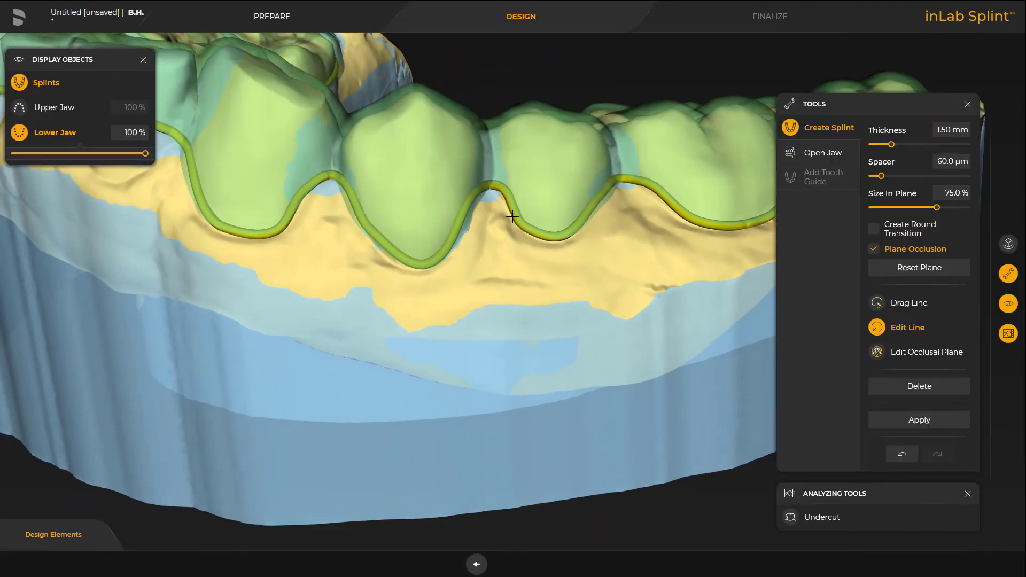
Step: Redraw the splint margin slightly lower around the second premolar with Edit Line and apply the splint
left_click_drag(512, 211, 526, 237)
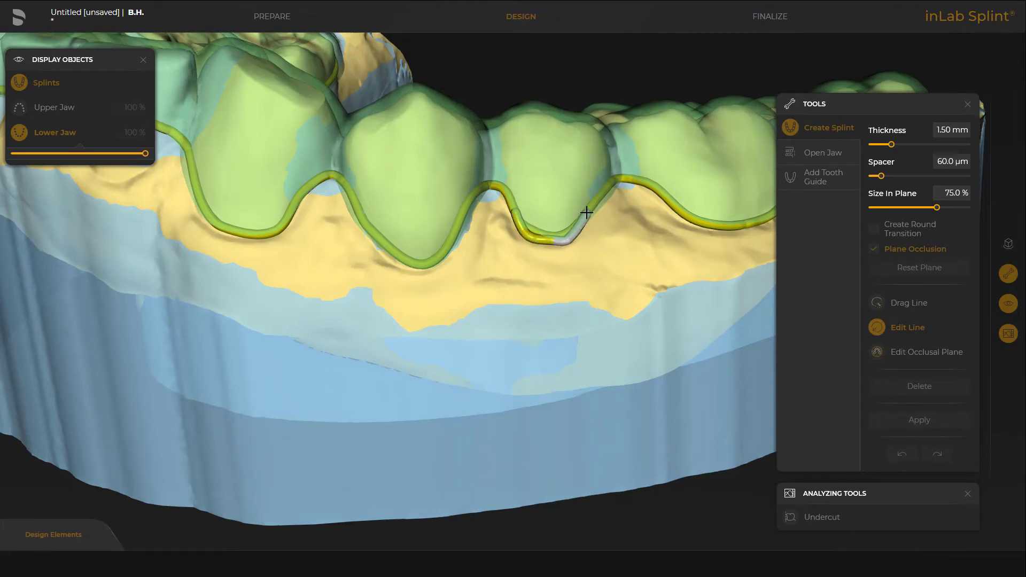
left_click_drag(587, 212, 586, 212)
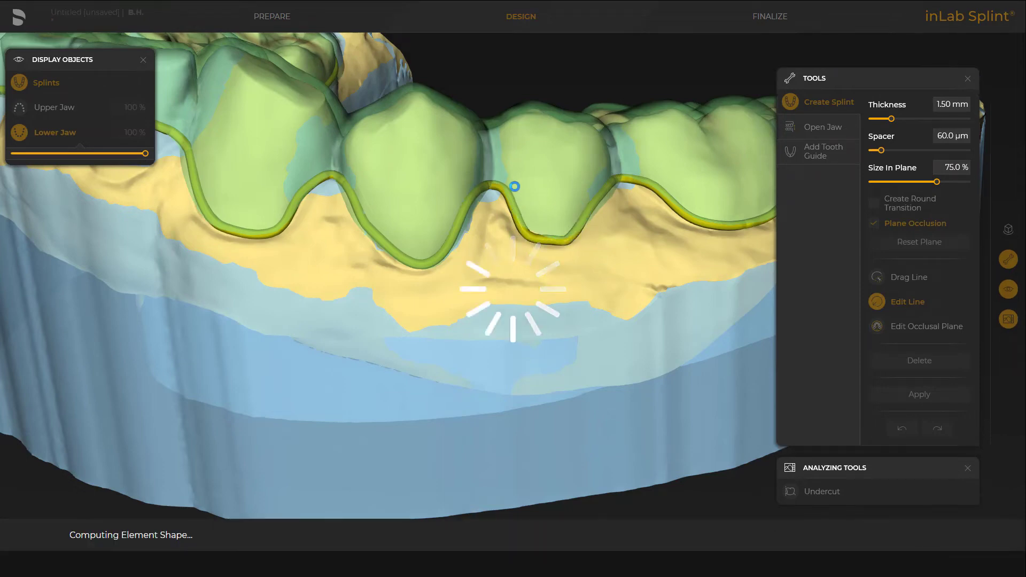
left_click_drag(515, 187, 476, 188)
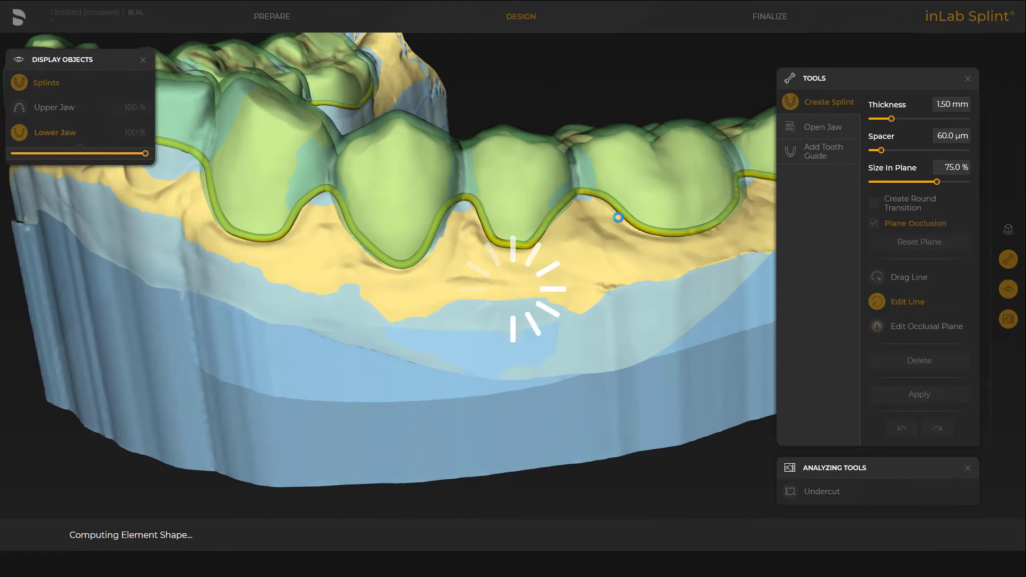
middle_click_drag(556, 245, 594, 259)
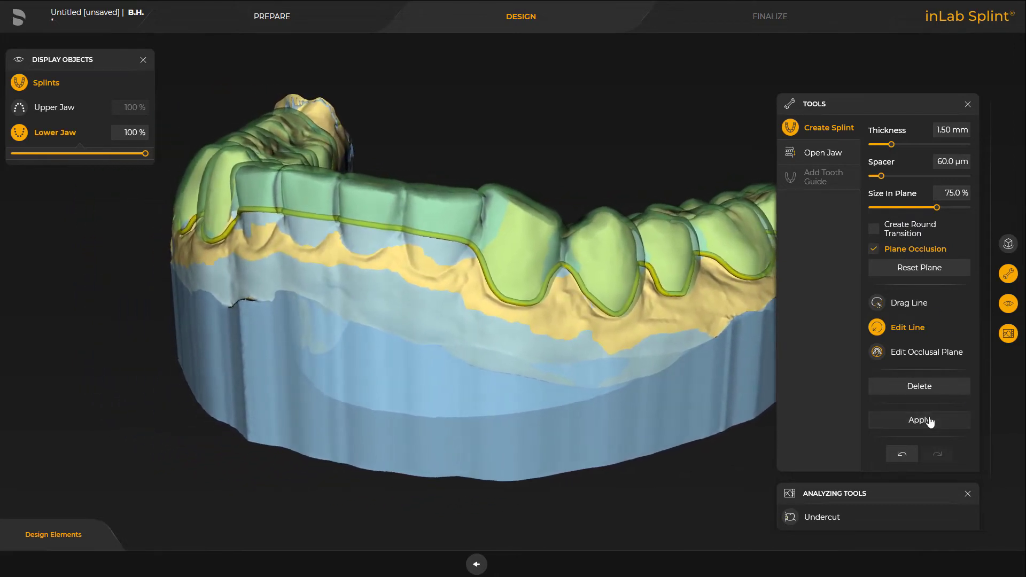
left_click(920, 420)
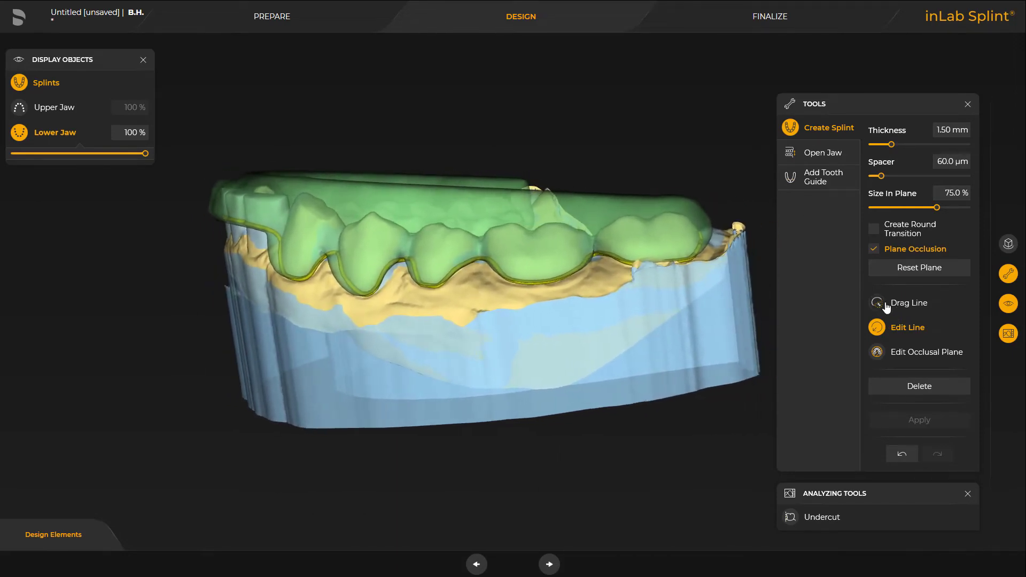
Step: Lower the occlusal plane into the top of the splint with Edit Occlusal Plane
left_click(897, 355)
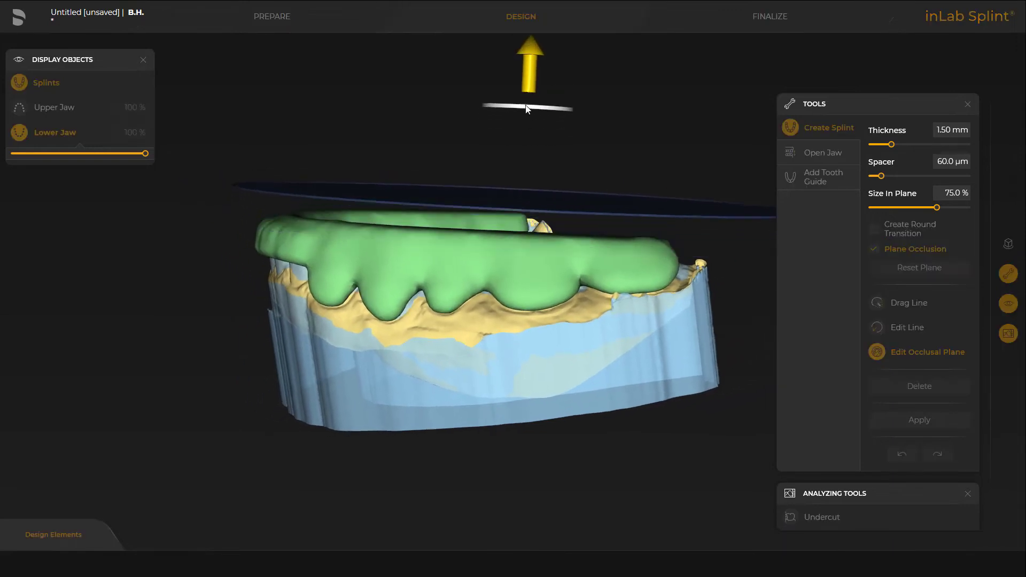
left_click_drag(526, 105, 532, 145)
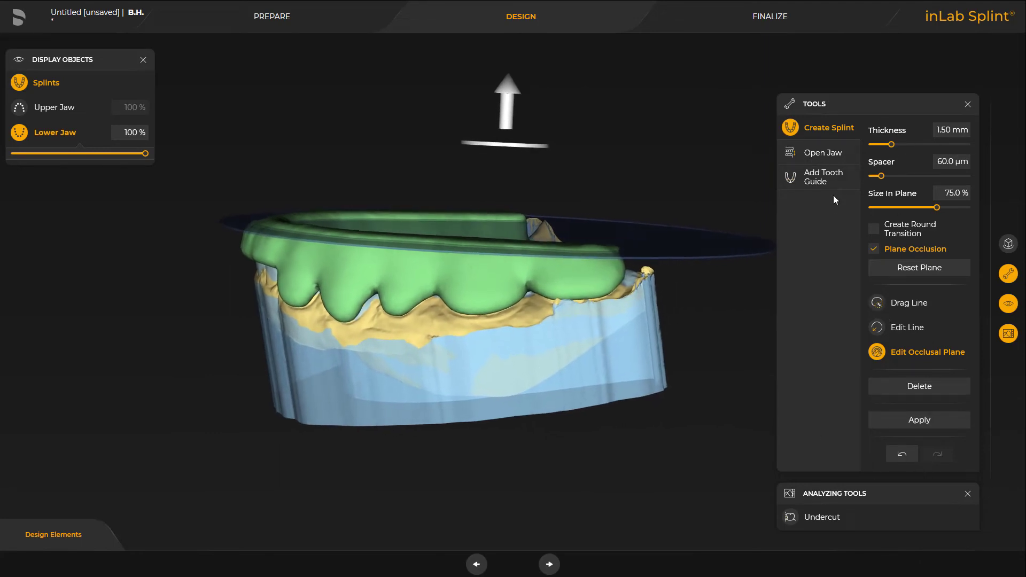
Step: Advance the splint to the Finalize phase and display its contacts together with the upper jaw
left_click(550, 565)
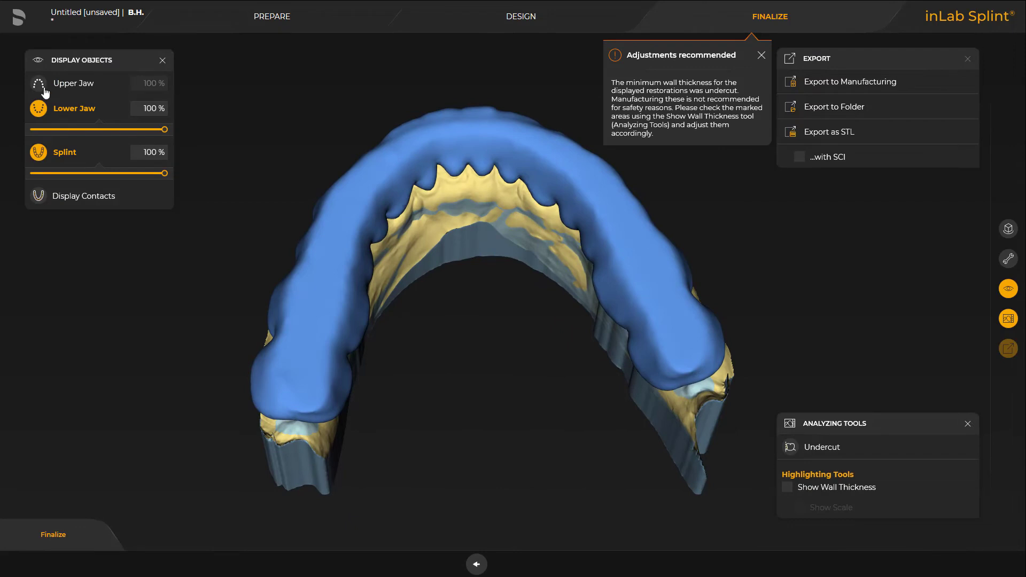
left_click(45, 200)
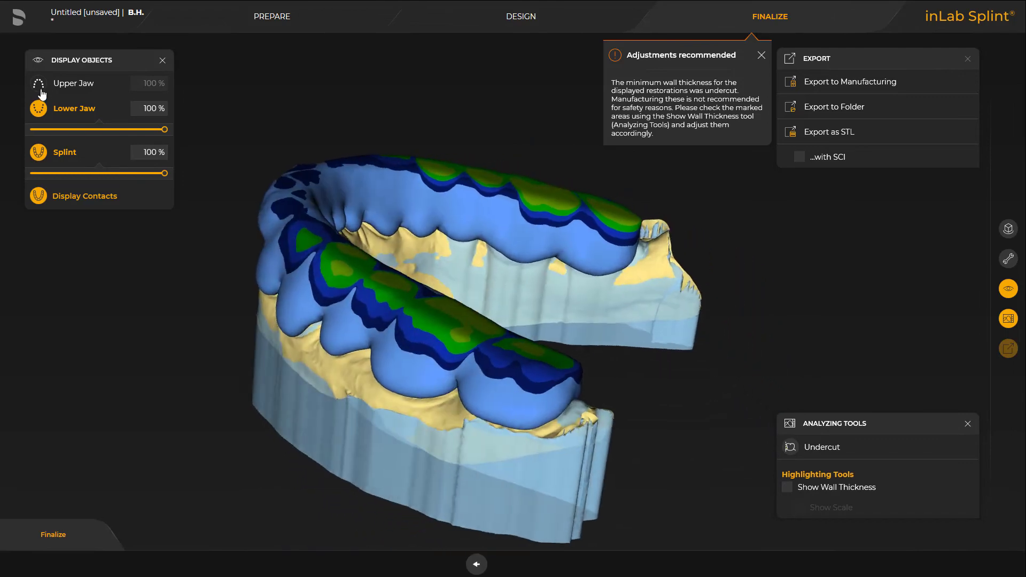
left_click(41, 90)
left_click(40, 88)
left_click(37, 88)
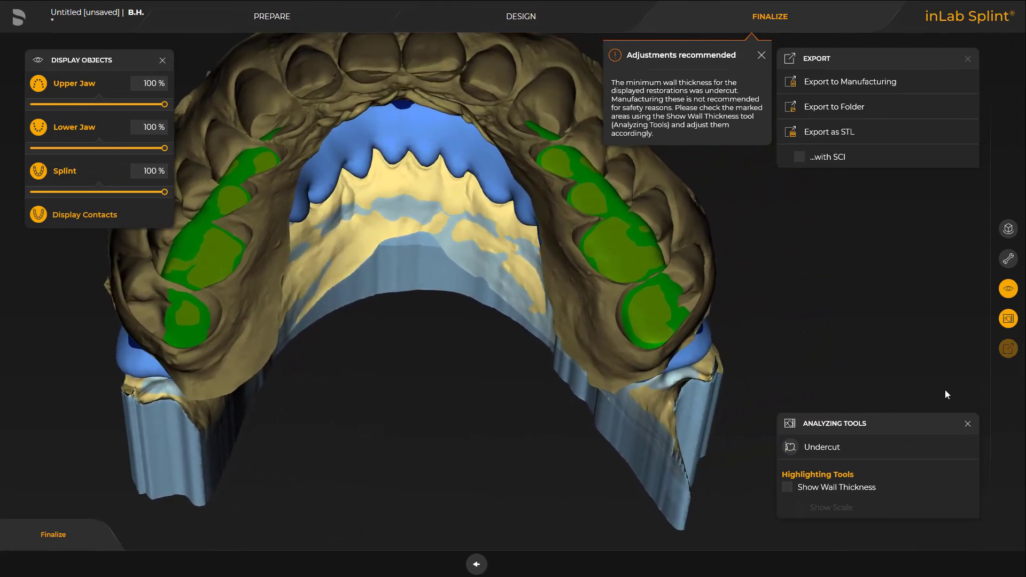
Step: Adapt the splint to the upper jaw using Consider Jaws in the Form tool, and inspect the tooth impressions with the upper jaw hidden
left_click(1009, 260)
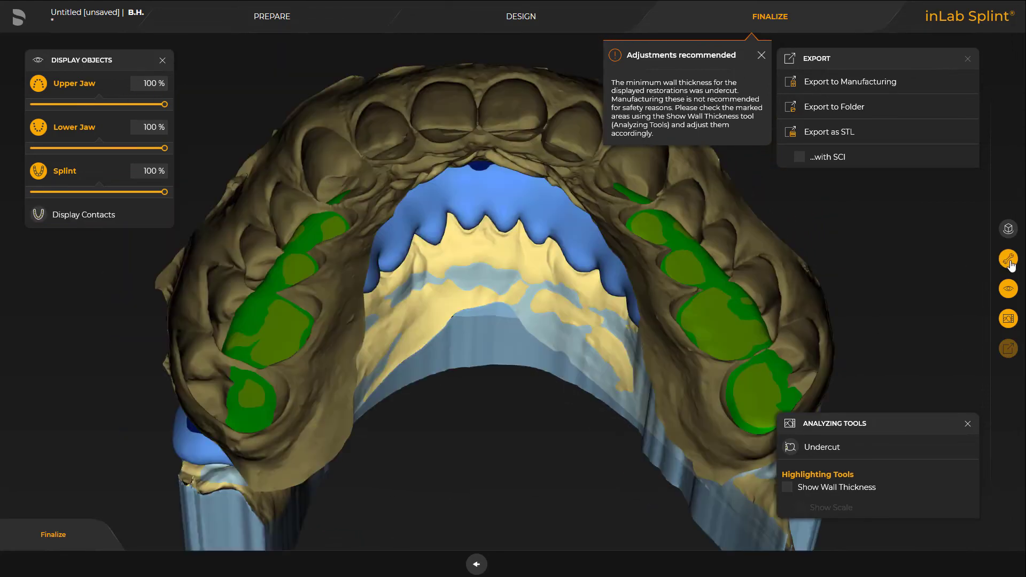
left_click(803, 217)
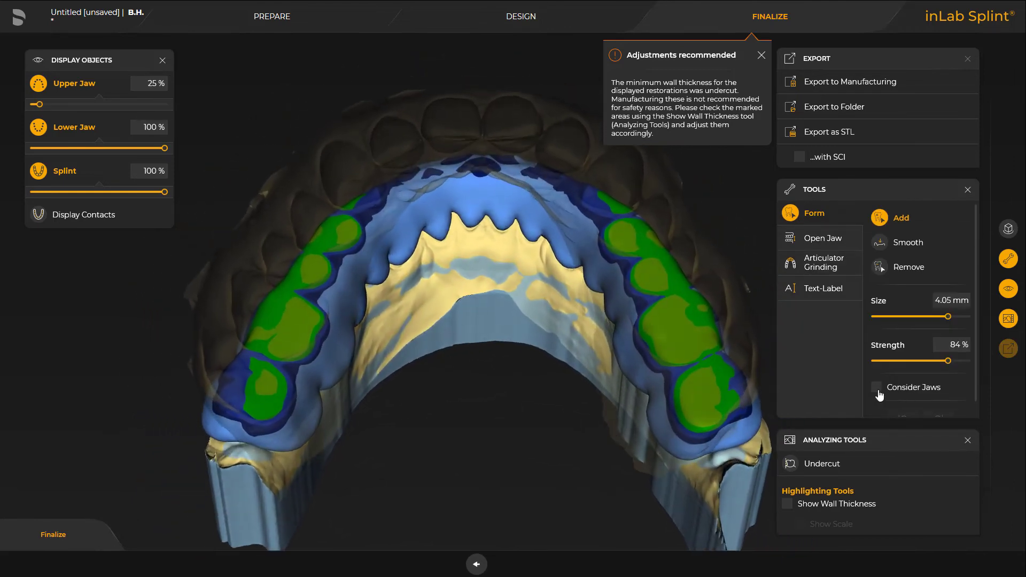
left_click(877, 390)
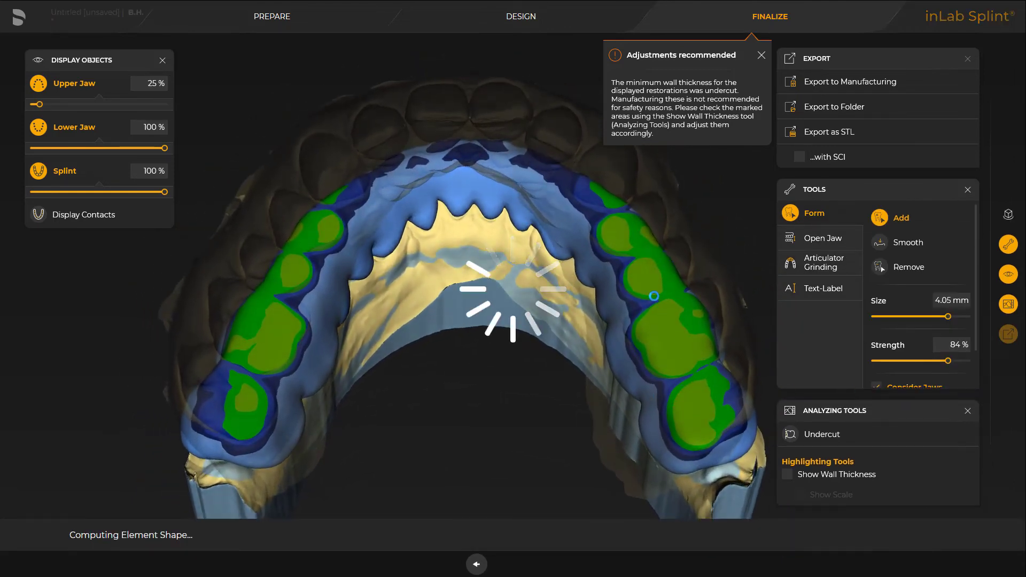
middle_click_drag(696, 398, 500, 355)
left_click(46, 85)
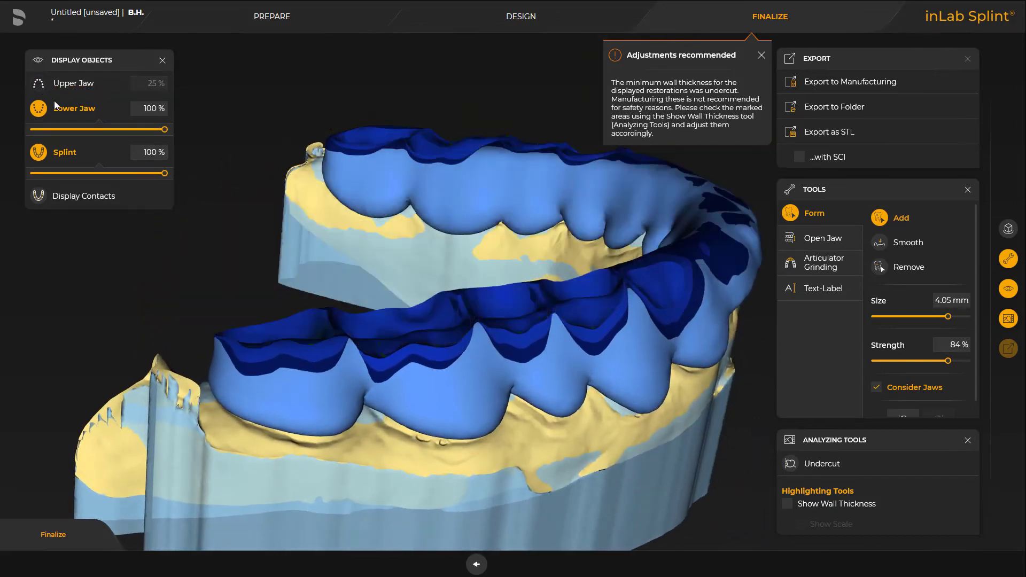
middle_click_drag(539, 433, 621, 212)
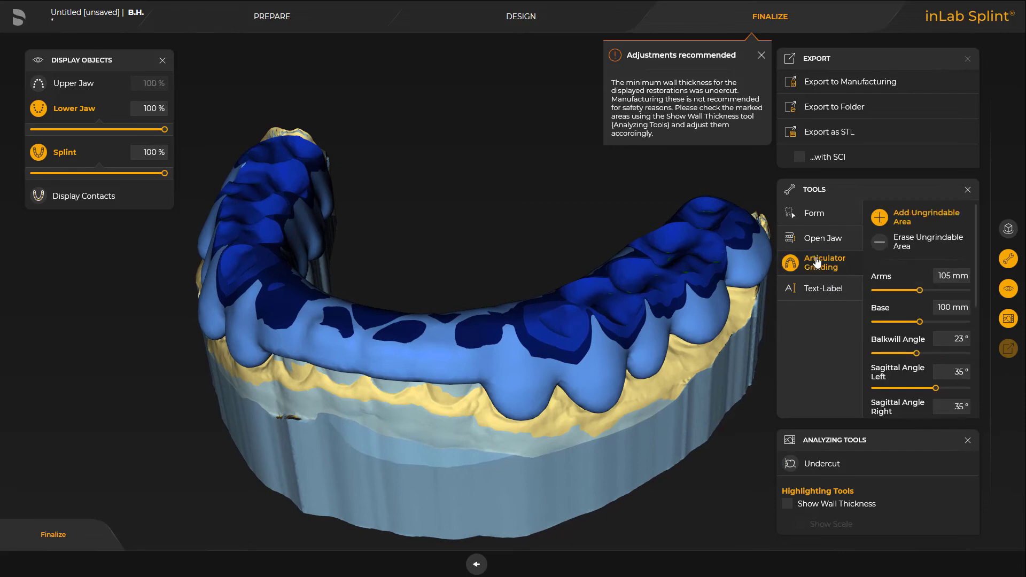
Step: Review the Articulator Grinding parameters down to the Bennett angles and the immediate side shifts
scroll(894, 390, "down", 5)
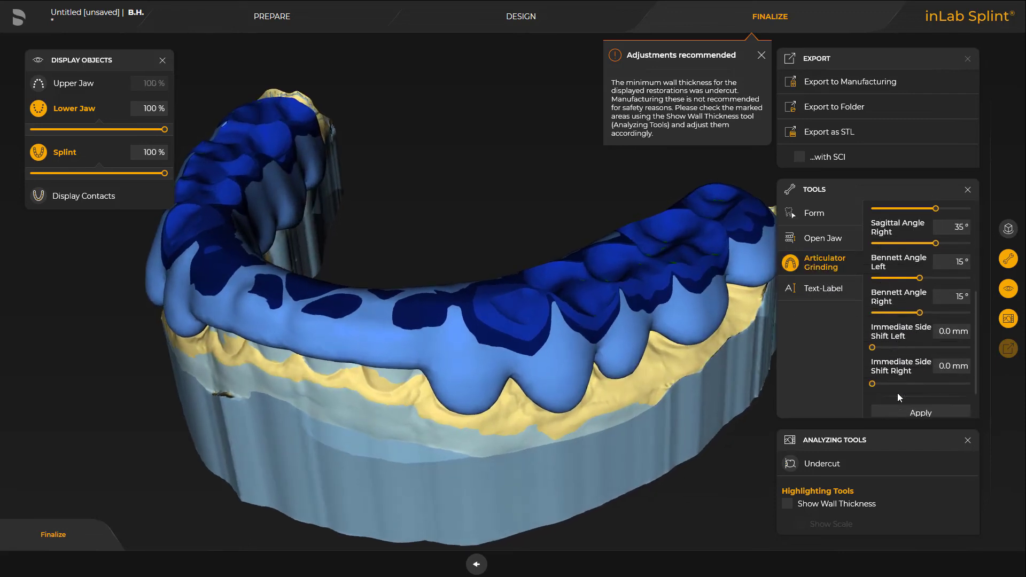
left_click(912, 367)
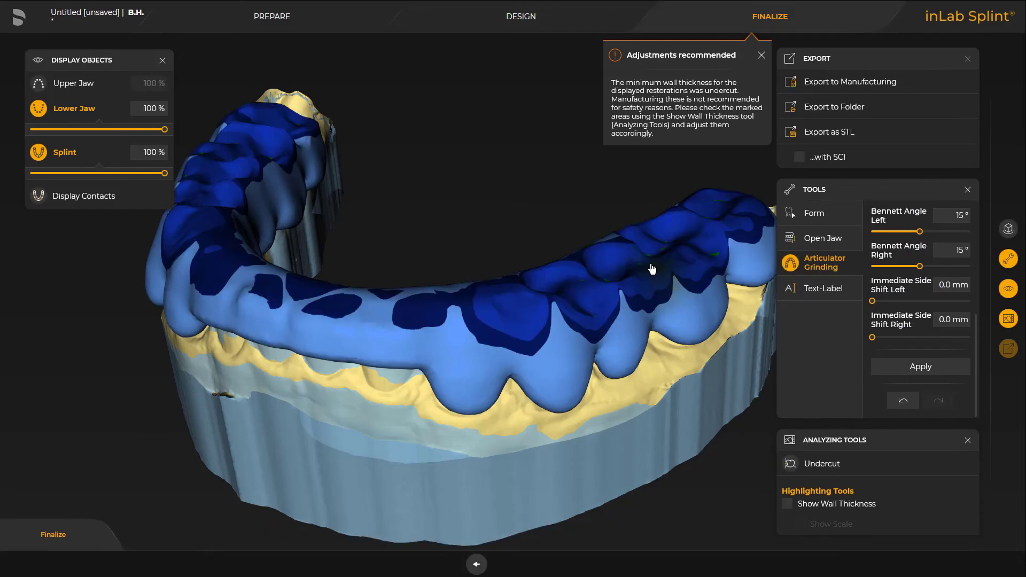
left_click_drag(755, 338, 503, 88)
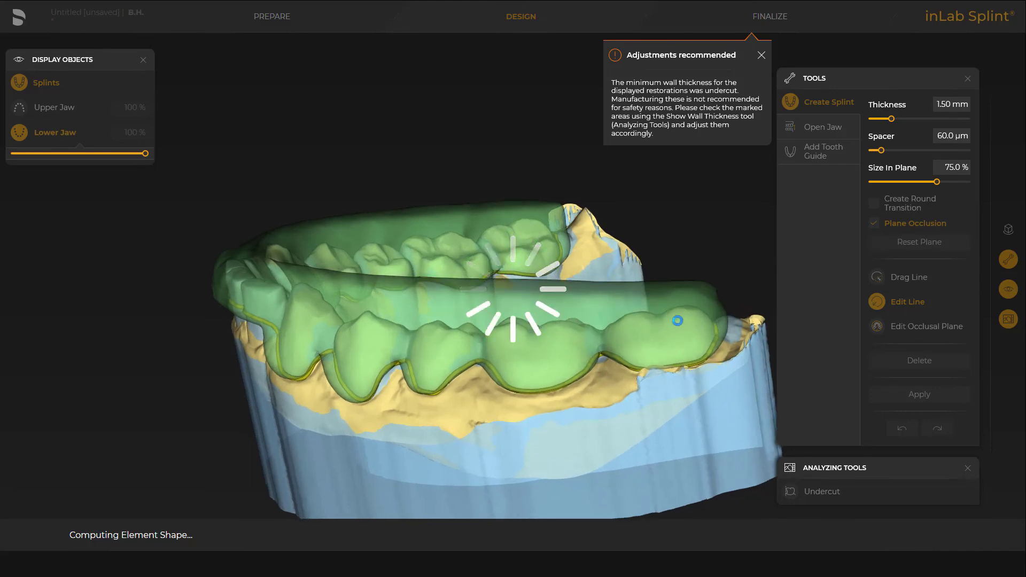
Step: Return to the Finalize phase with the recomputed splint and show the upper jaw at 25 % with the Form tool active
left_click(775, 22)
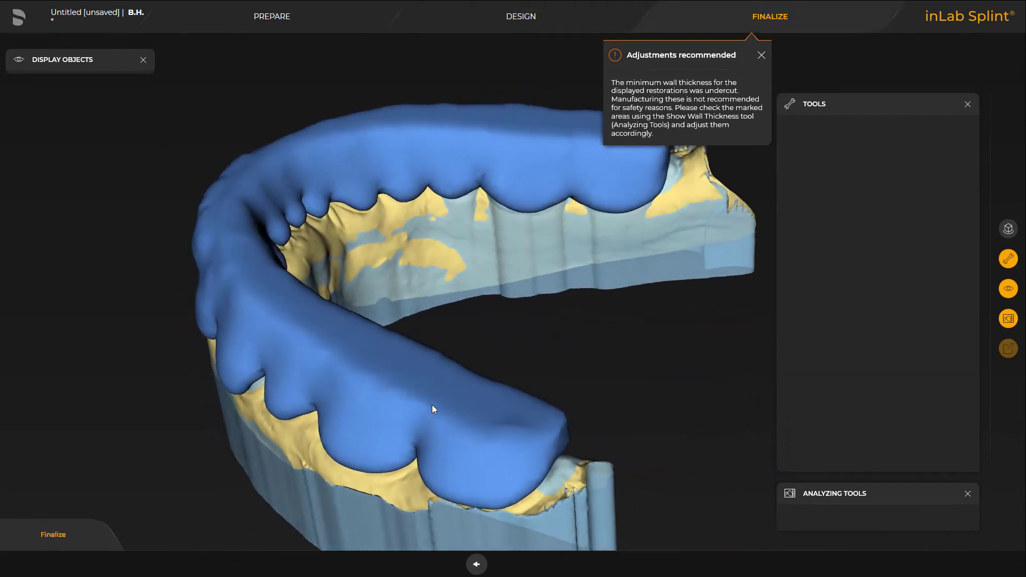
left_click_drag(443, 405, 540, 310)
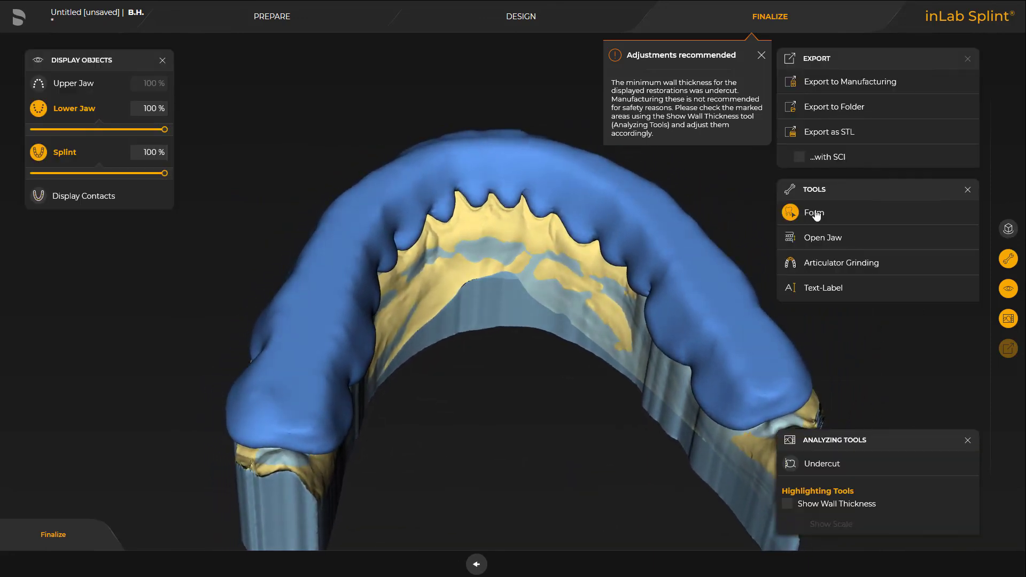
left_click(814, 213)
left_click(43, 90)
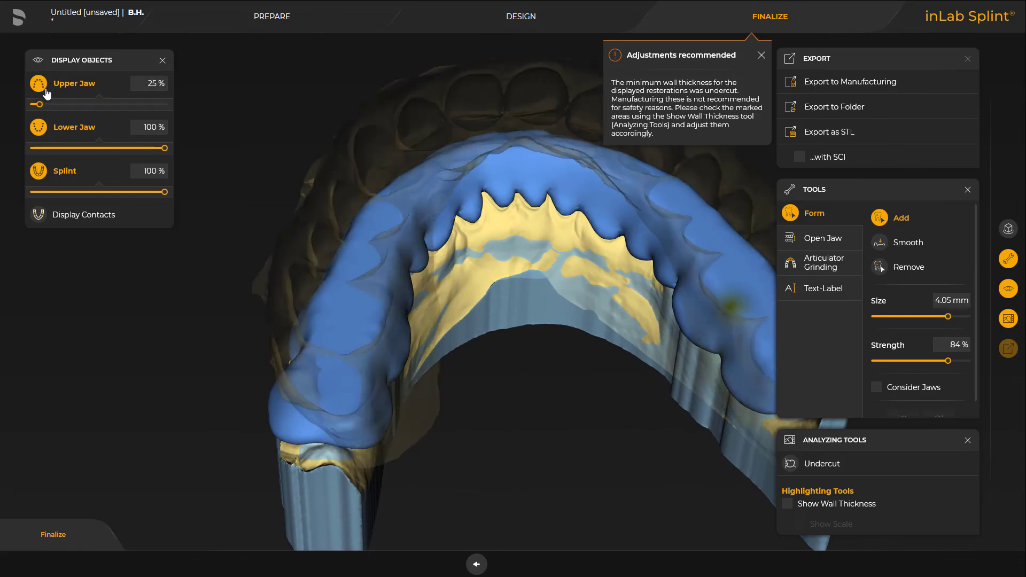
Step: Display the contacts on the splint and switch the Form tool to Smooth at the last molar
left_click_drag(253, 419, 297, 351)
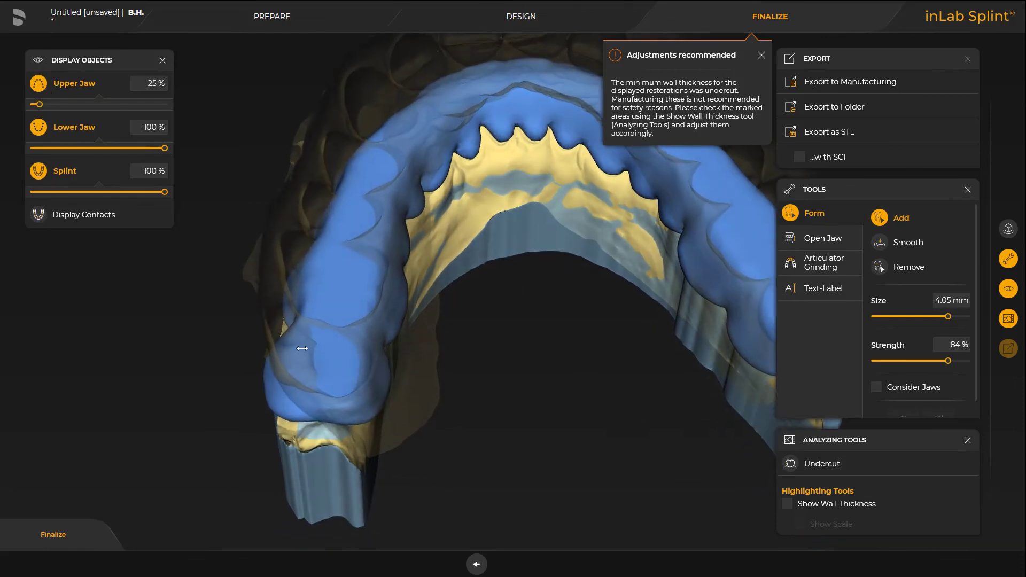
left_click(38, 215)
left_click_drag(342, 428, 351, 379)
key("space")
key("space")
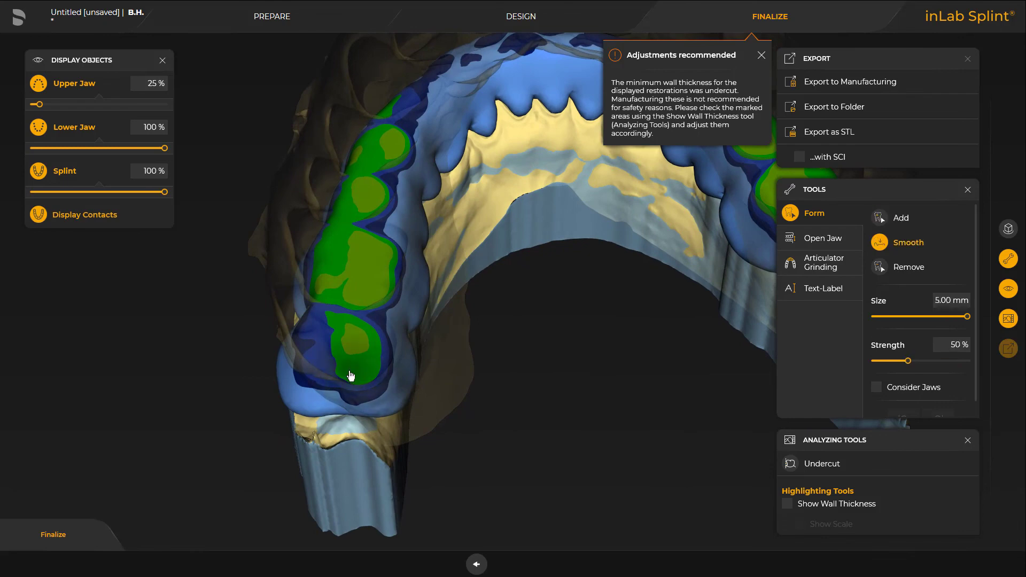